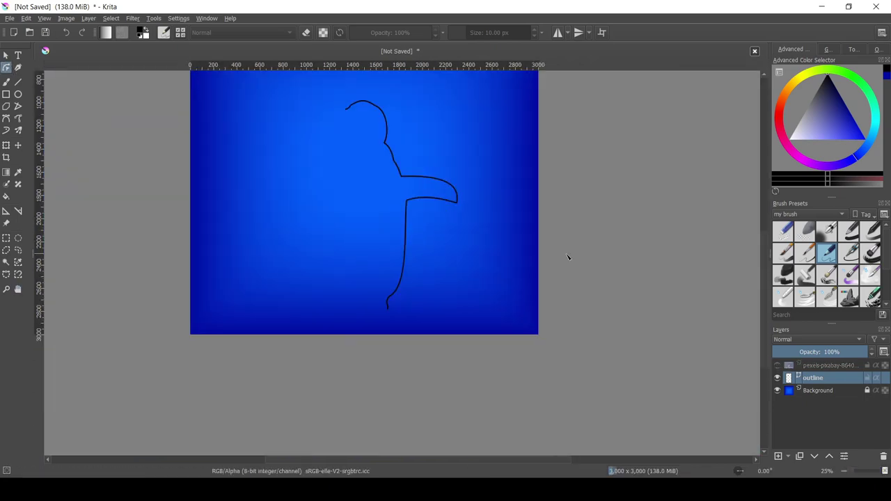
Add Bezier points at the left wing tip, under the left wing and at the left foot
click(777, 366)
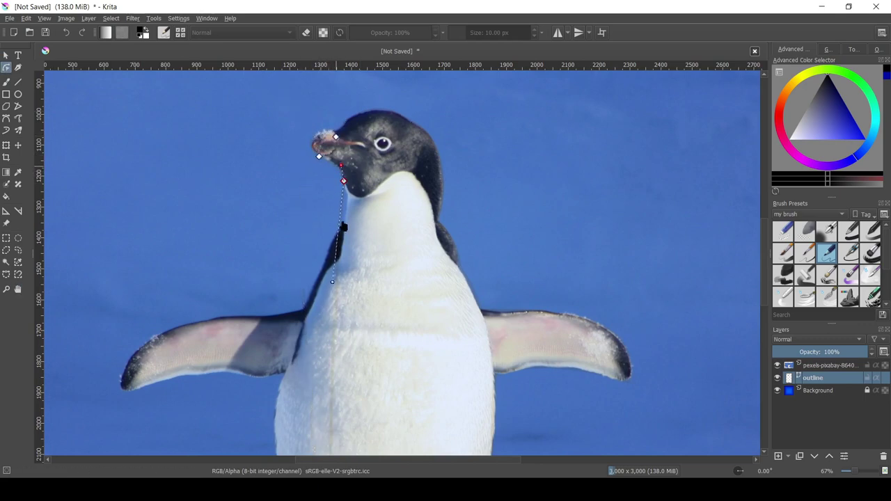
key(minus)
key(minus)
drag(260, 325, 267, 312)
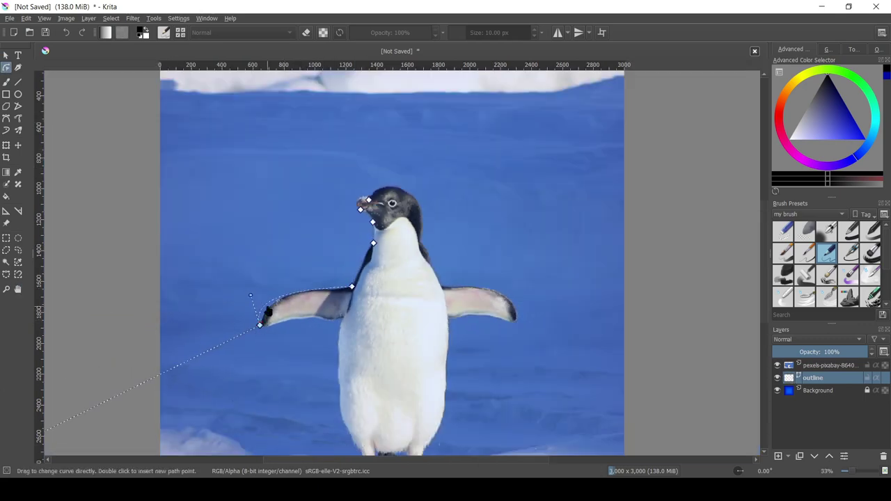
key(minus)
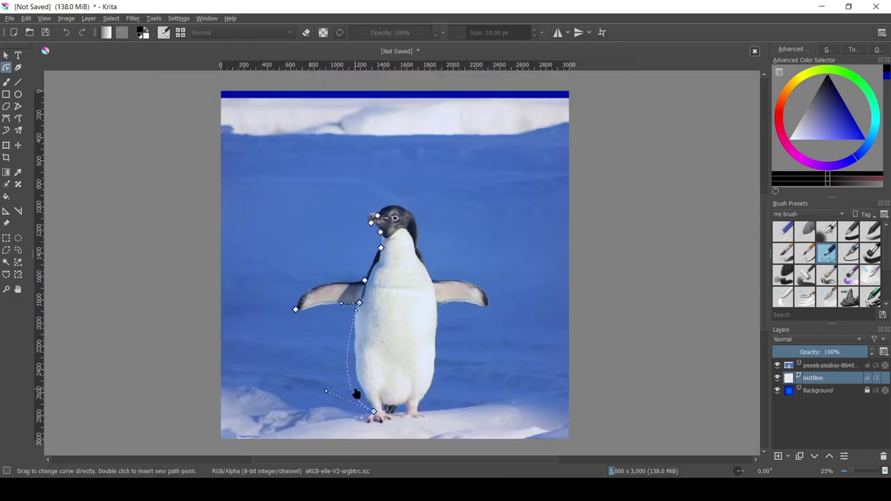
key(plus)
key(plus)
key(plus)
drag(201, 373, 170, 383)
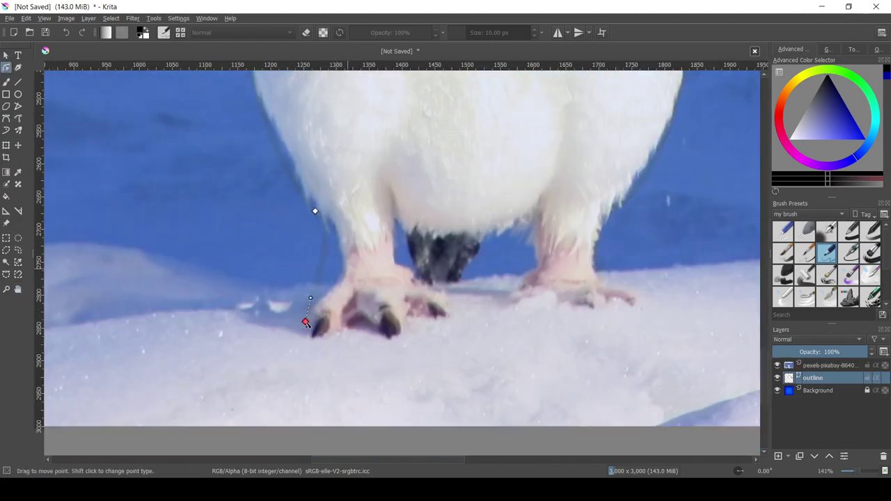
click(310, 334)
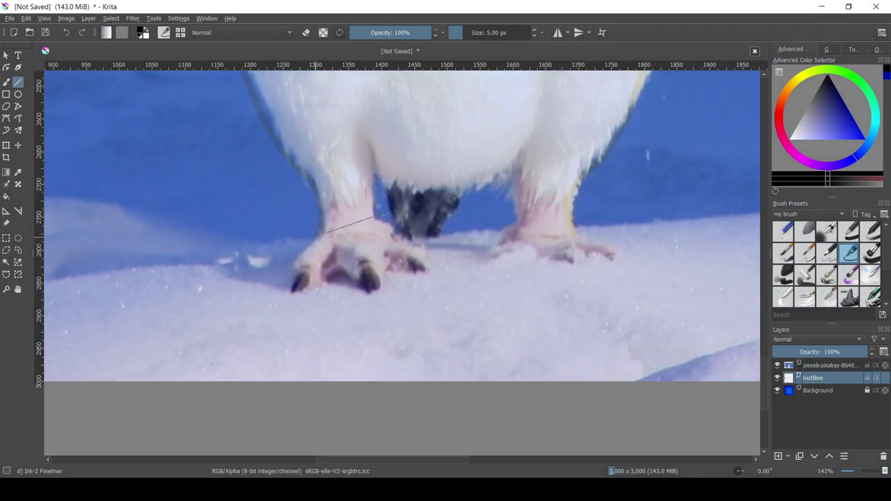
Outline the gap between the legs, adding a node to bend around the left claw and right foot's V
click(518, 165)
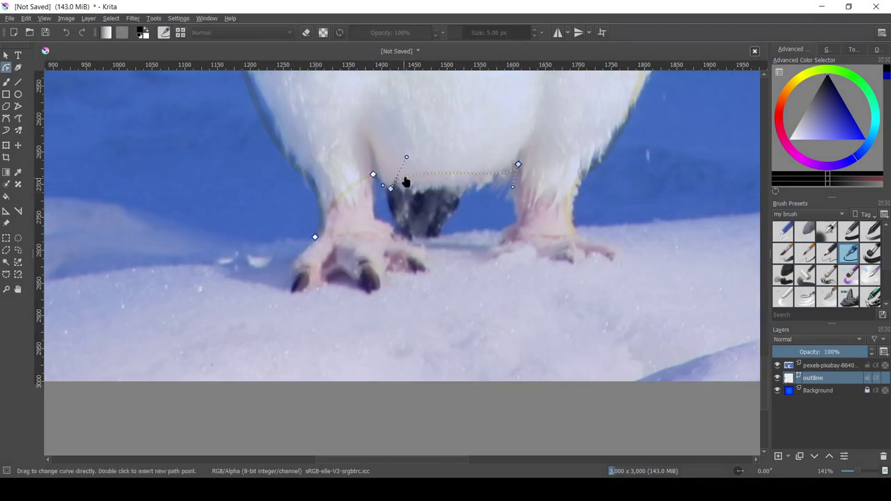
key(Escape)
right_click(390, 189)
click(458, 278)
scroll(362, 273, up, 2)
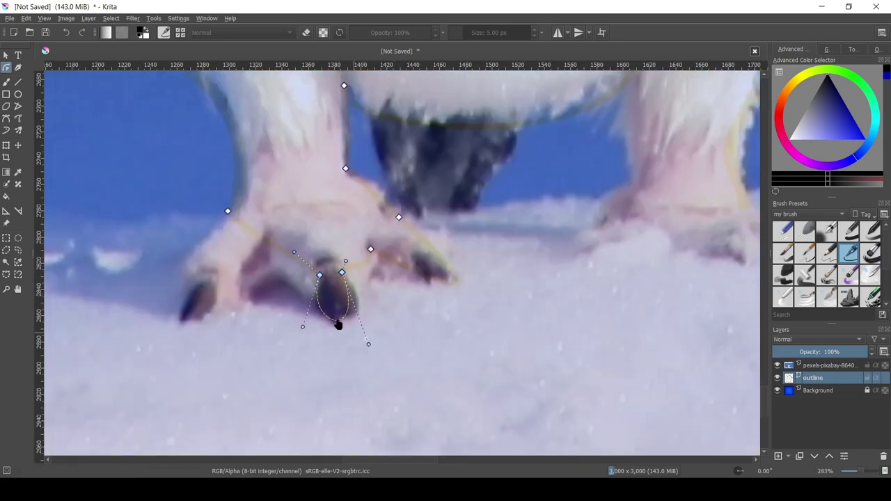
drag(338, 325, 291, 285)
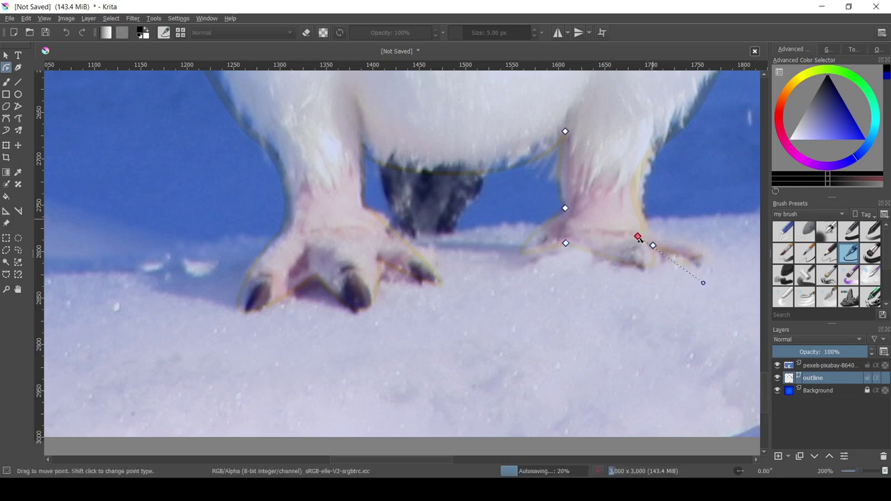
mouse_move(635, 268)
mouse_down()
mouse_move(591, 279)
mouse_move(620, 299)
mouse_move(674, 265)
mouse_up()
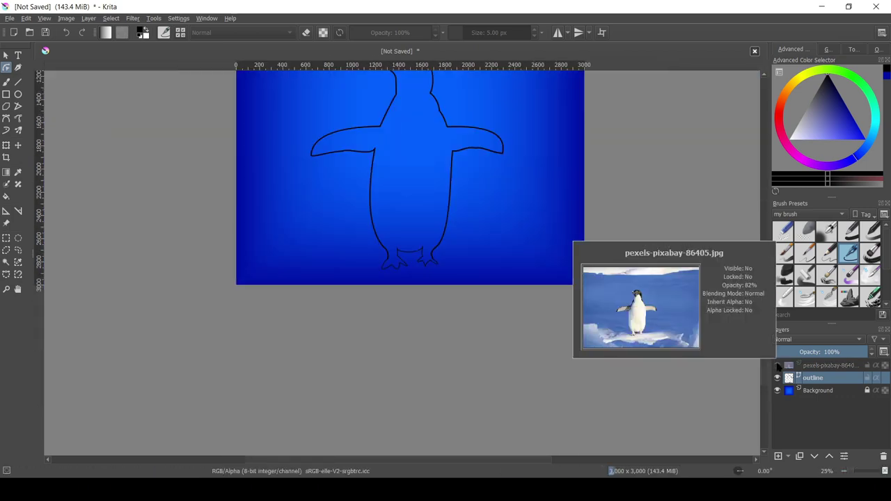
With the reference photo visible, trace a curved neck line from the throat up toward the head
click(776, 365)
scroll(524, 233, up, 3)
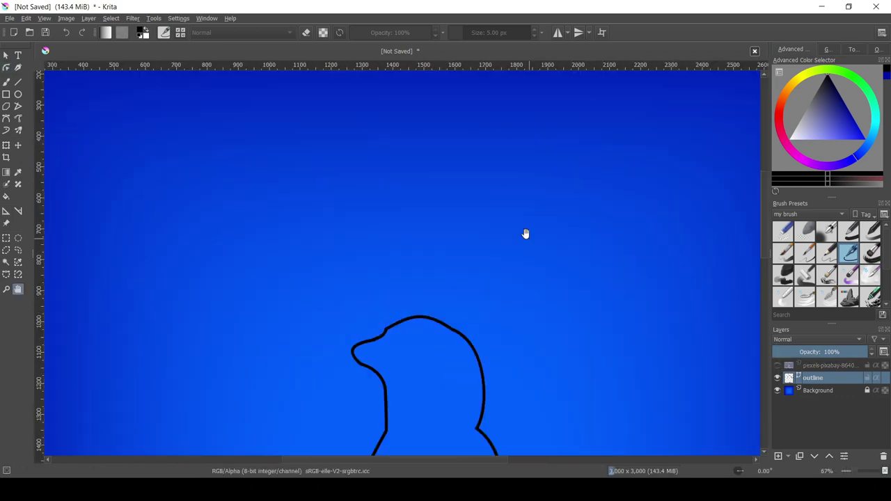
click(358, 259)
drag(446, 295, 428, 223)
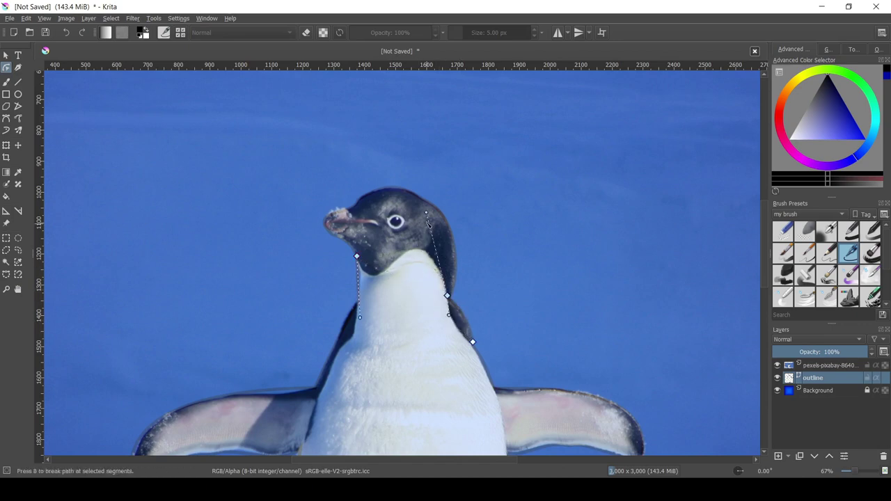
scroll(405, 364, down, 2)
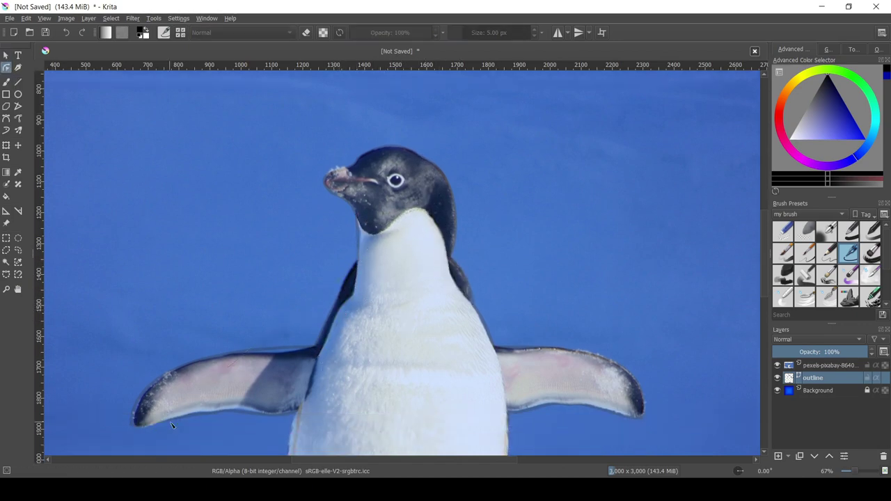
scroll(392, 205, down, 10)
scroll(402, 120, up, 1)
Add a last curve point, then paint the penguin's head black with the photo hidden
scroll(381, 215, up, 2)
drag(389, 216, 410, 121)
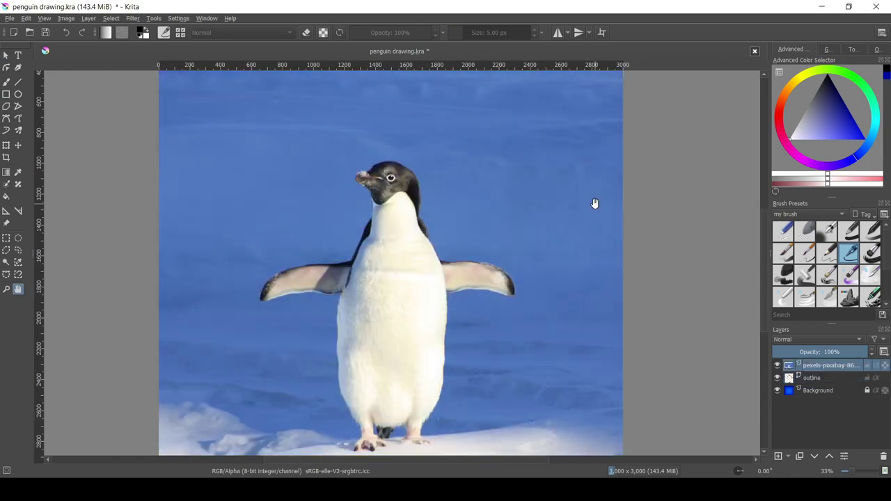
click(777, 366)
key(1)
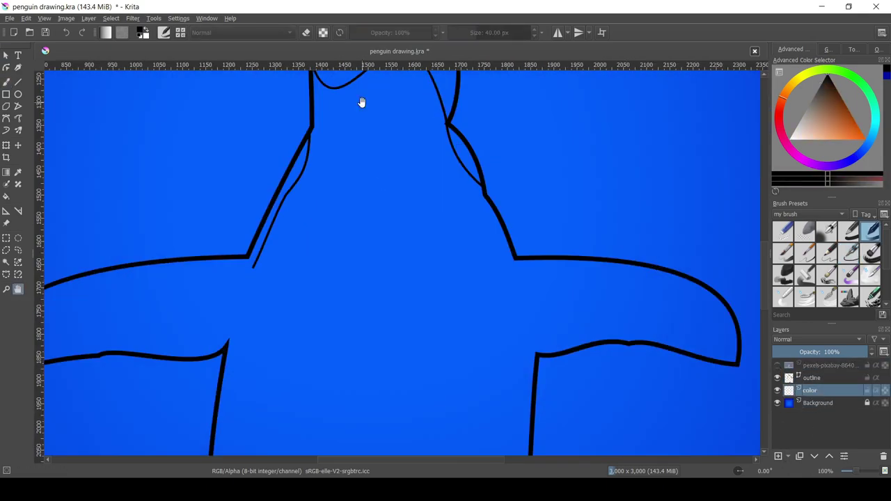
mouse_move(362, 174)
mouse_down()
mouse_move(418, 167)
mouse_move(332, 195)
mouse_move(355, 203)
mouse_up()
key(ctrl+z)
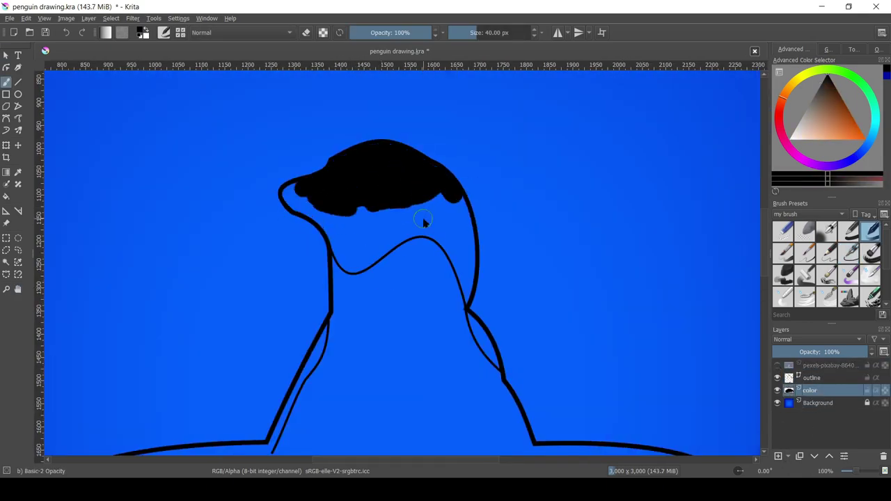
drag(423, 223, 371, 239)
key(ctrl+z)
drag(360, 207, 347, 250)
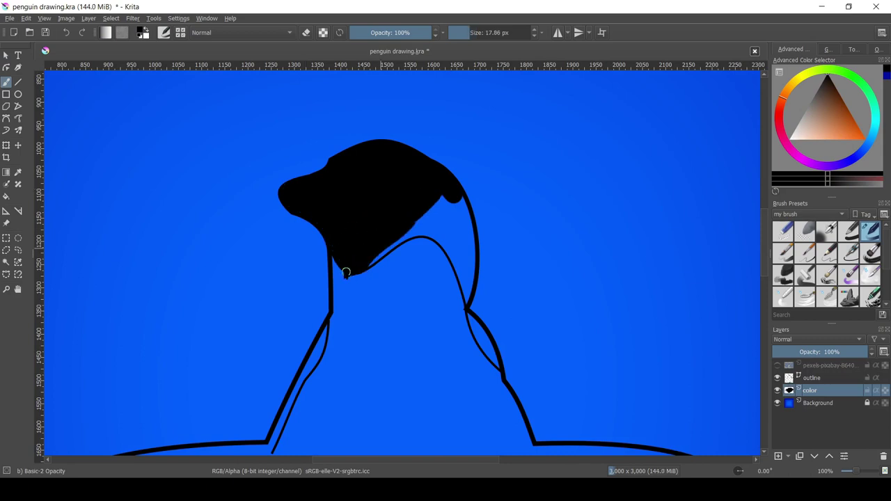
key(ctrl+z)
drag(442, 205, 393, 255)
Fill the gaps along both neck lines with black and start a cream belly patch
key(bracketleft)
key(bracketleft)
key(bracketleft)
scroll(418, 219, up, 3)
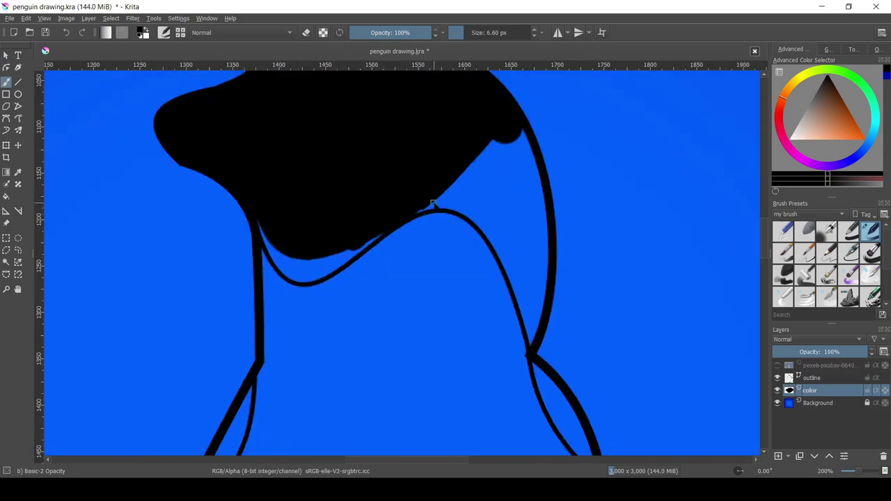
key(bracketright)
key(bracketright)
key(bracketright)
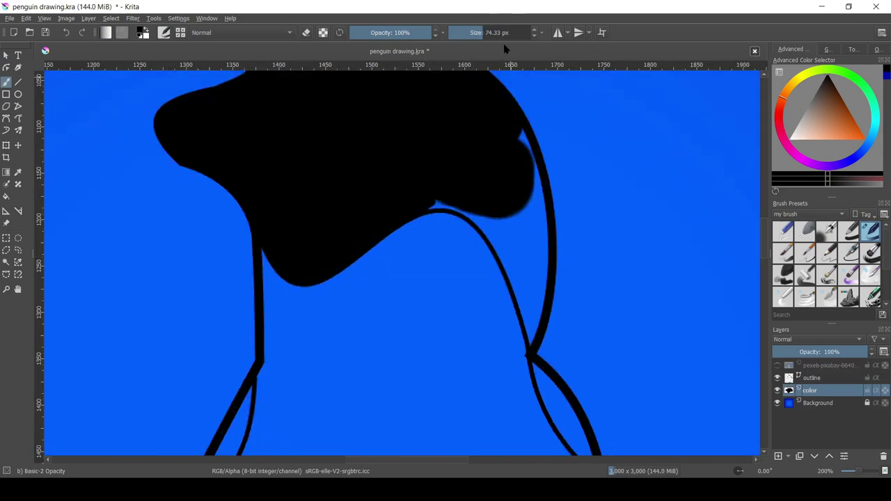
drag(507, 208, 533, 278)
drag(515, 160, 537, 262)
drag(536, 307, 458, 212)
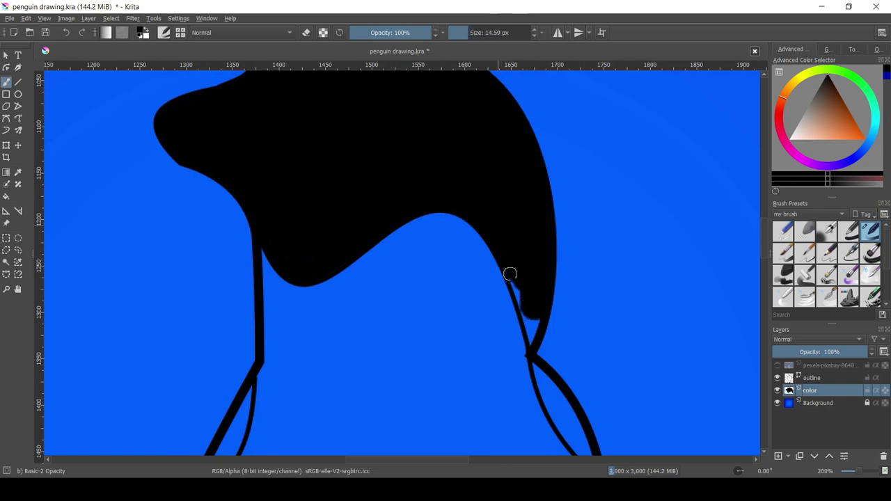
scroll(539, 266, down, 3)
scroll(394, 242, up, 1)
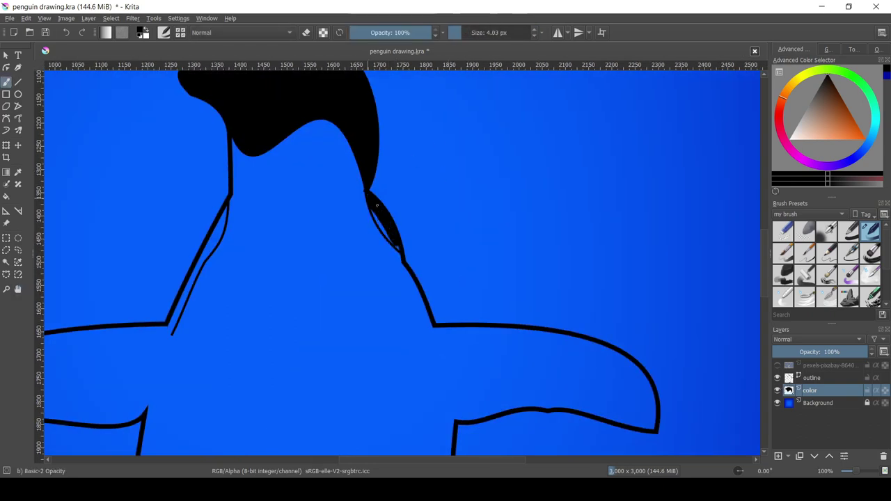
drag(224, 220, 206, 248)
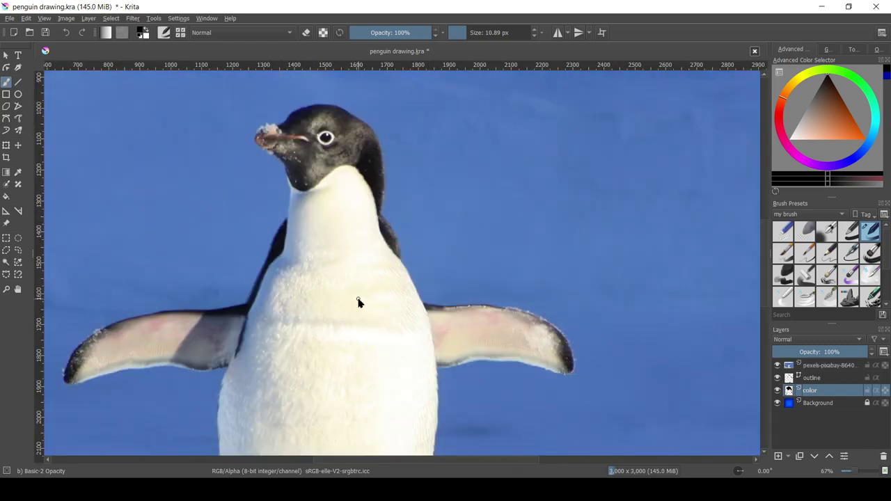
drag(459, 32, 510, 32)
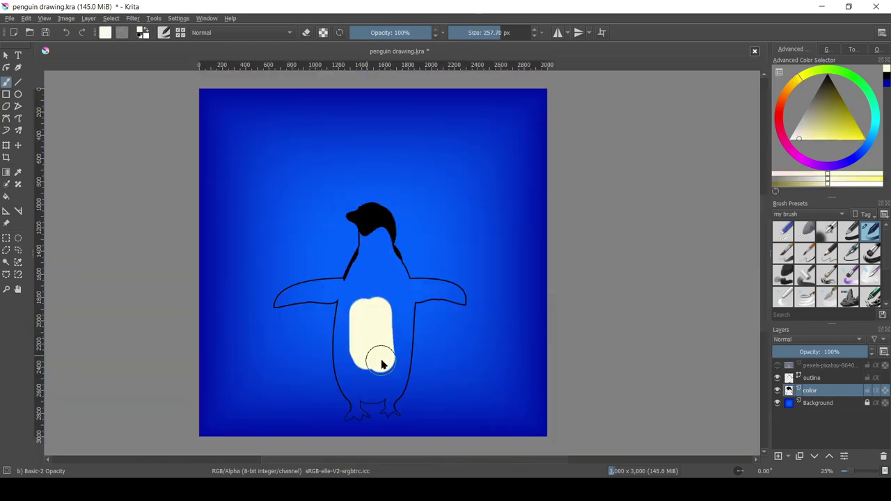
Extend the cream over the belly, the left neck gap and the right chest
drag(377, 358, 358, 319)
mouse_move(240, 157)
mouse_down()
mouse_move(234, 180)
mouse_move(306, 134)
mouse_up()
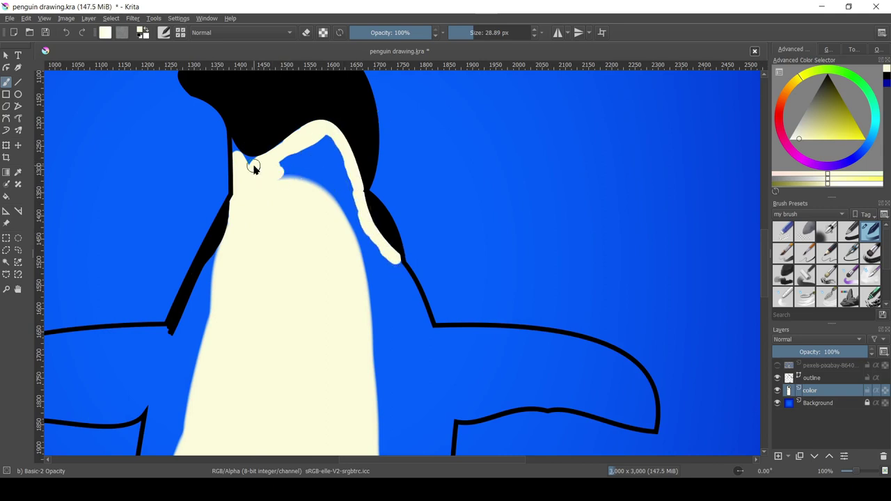
drag(278, 169, 338, 199)
key(minus)
key(minus)
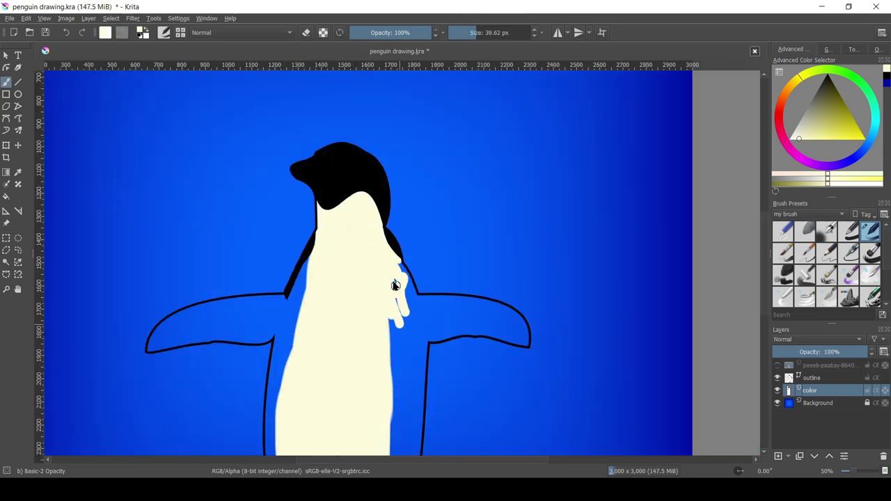
key(minus)
mouse_move(378, 346)
mouse_down()
mouse_move(309, 302)
mouse_move(473, 299)
mouse_move(407, 376)
mouse_move(321, 369)
mouse_up()
Paint cream under the wing and along the body and belly edge with a smaller brush
key(bracketleft)
key(bracketleft)
key(plus)
key(plus)
key(plus)
key(bracketleft)
key(bracketleft)
key(bracketleft)
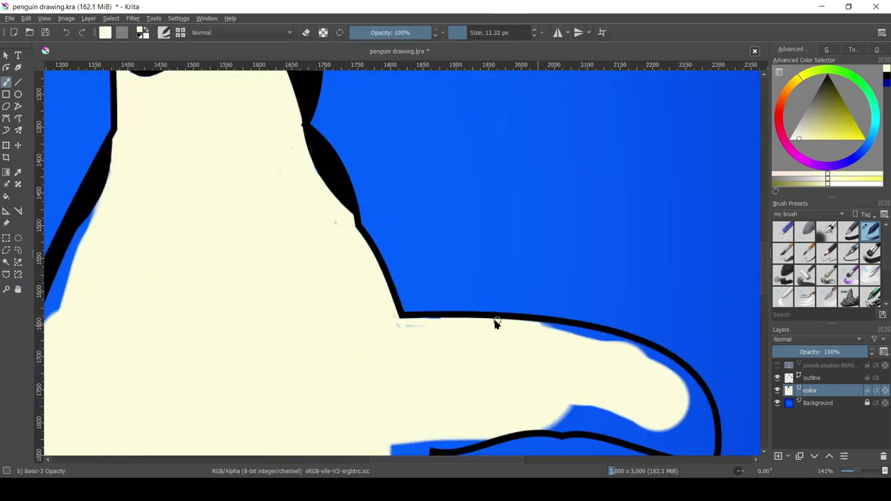
key(minus)
key(plus)
key(bracketright)
key(bracketright)
drag(441, 243, 159, 258)
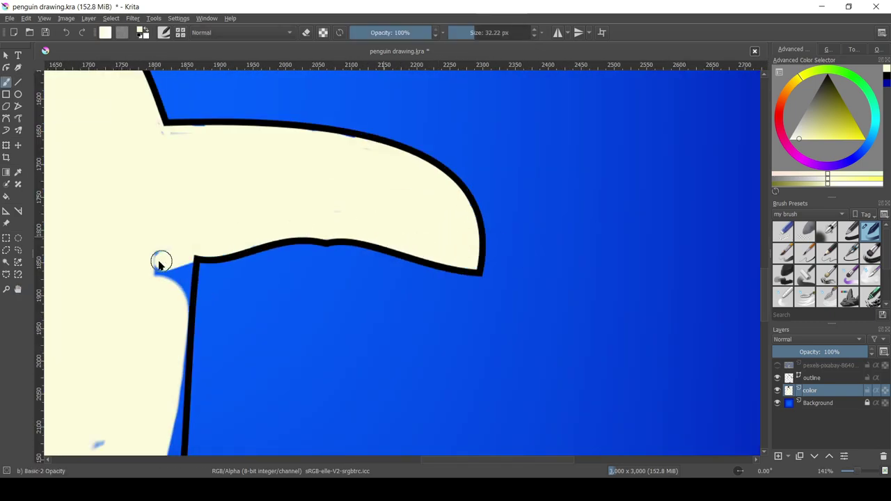
scroll(176, 271, down, 5)
mouse_move(263, 195)
mouse_down()
mouse_move(272, 116)
mouse_move(243, 423)
mouse_move(378, 257)
mouse_move(131, 408)
mouse_up()
Fill cream over the left leg, its inner edge and toe, and the gap above the belly line
key(minus)
key(minus)
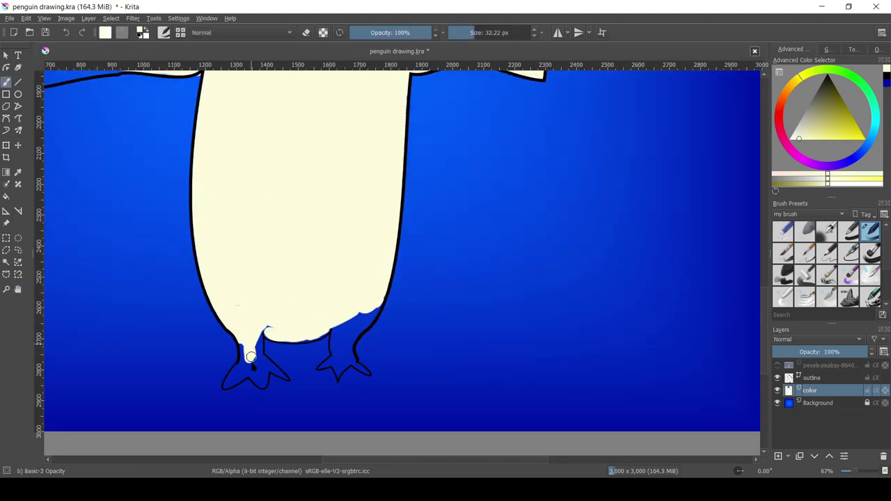
key(plus)
key(plus)
key(plus)
mouse_move(219, 368)
mouse_down()
mouse_move(272, 229)
mouse_move(288, 334)
mouse_up()
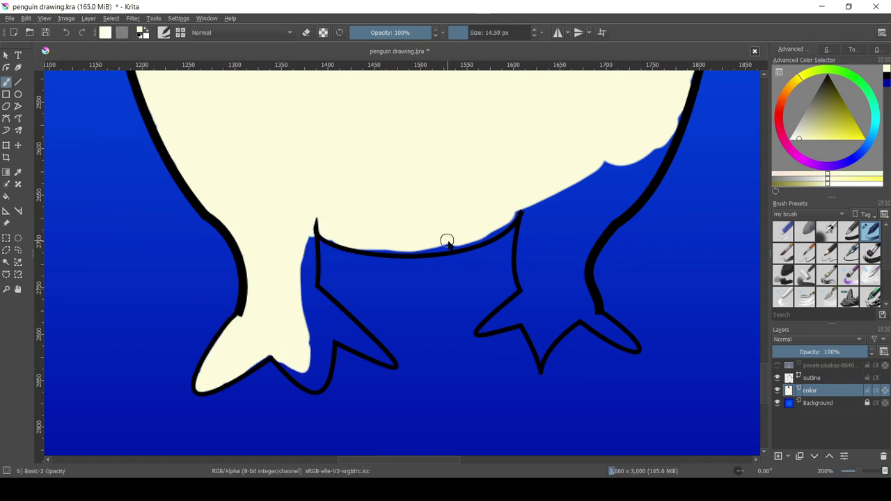
drag(447, 240, 418, 248)
mouse_move(300, 288)
mouse_down()
mouse_move(321, 354)
mouse_move(312, 377)
mouse_up()
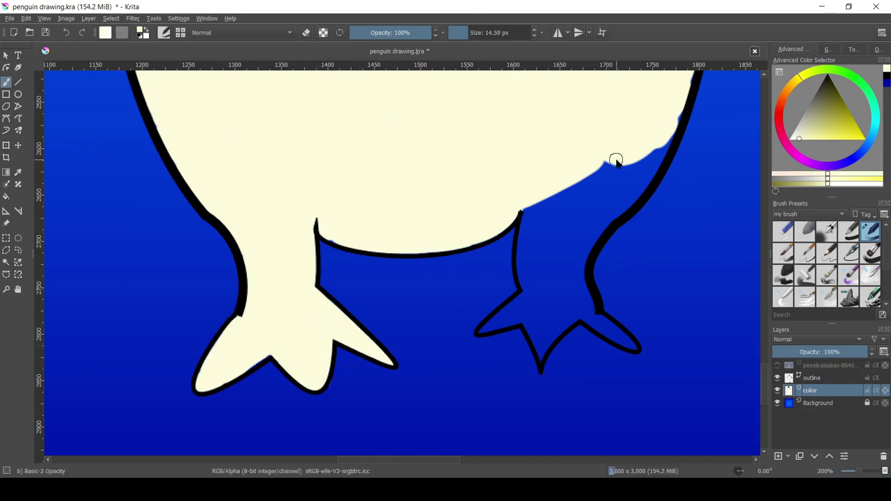
Fill the right leg's edges and interior, then the rest of the left wing, with cream
drag(615, 160, 515, 307)
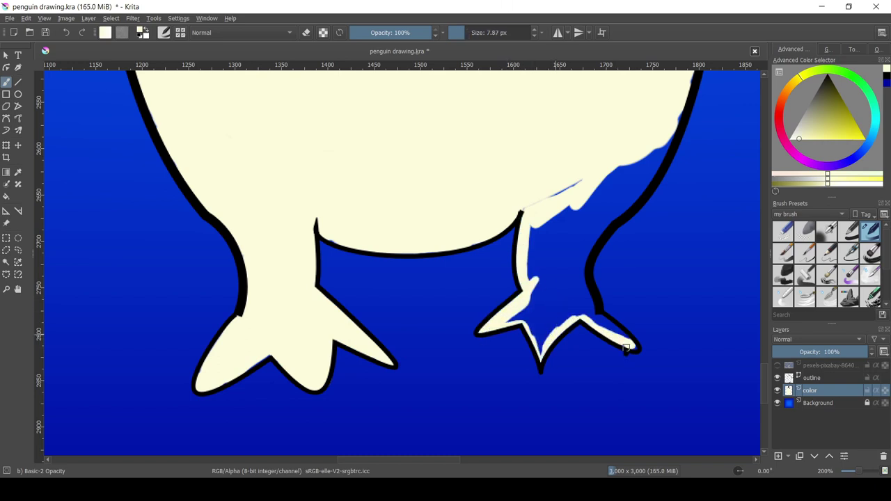
drag(626, 348, 679, 111)
drag(452, 36, 501, 33)
drag(605, 181, 559, 306)
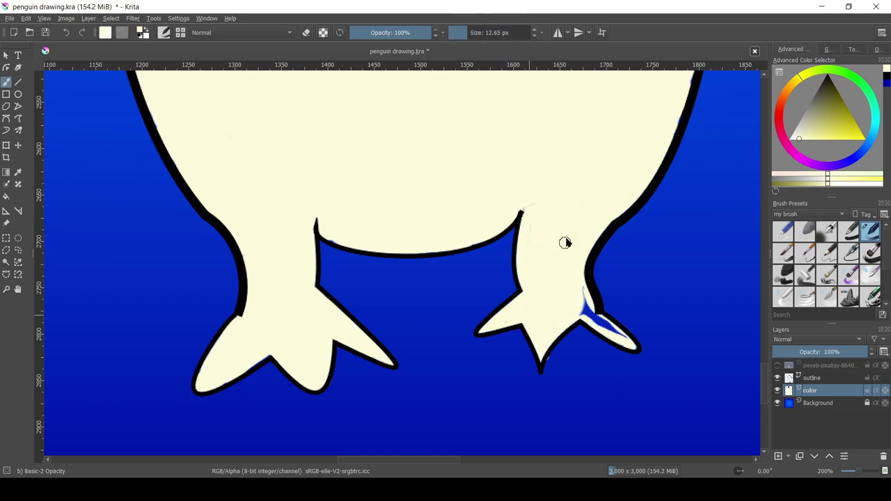
key(2)
scroll(478, 180, up, 5)
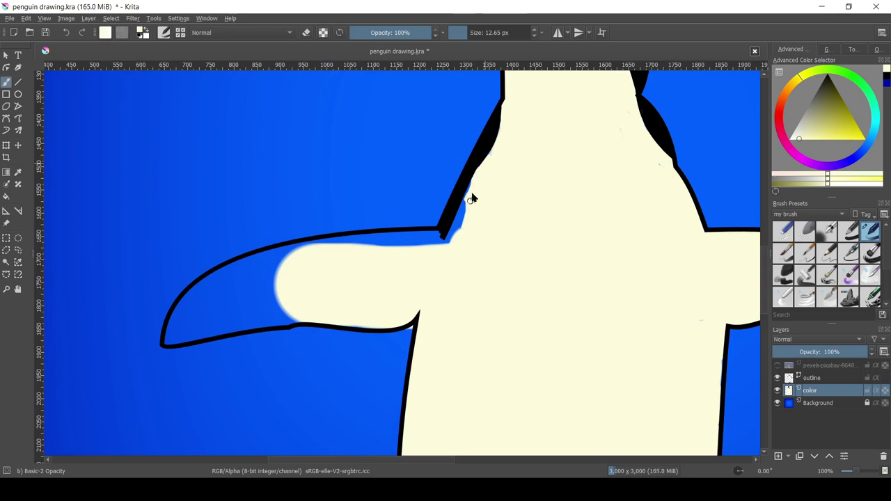
mouse_move(422, 259)
mouse_down()
mouse_move(370, 252)
mouse_move(180, 330)
mouse_up()
key(bracketleft)
key(bracketleft)
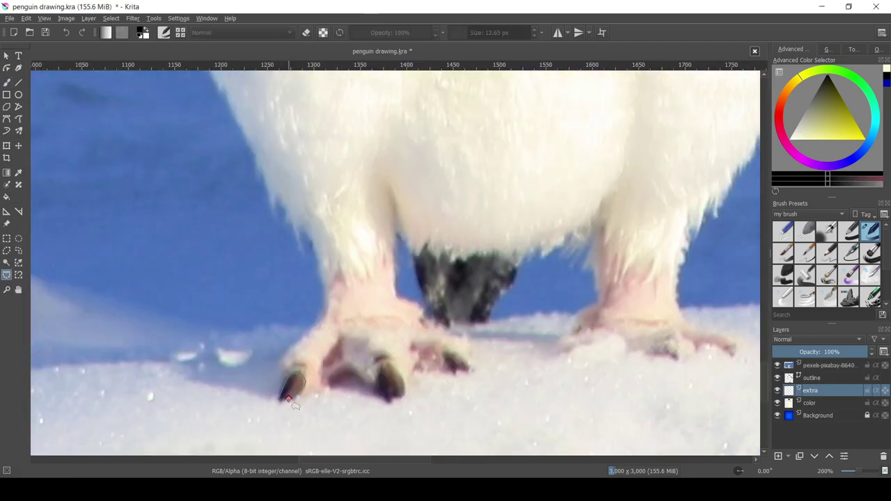
Paint a black claw on the left foot and trace the next claw outline from the reference photo
key(b)
drag(288, 399, 298, 380)
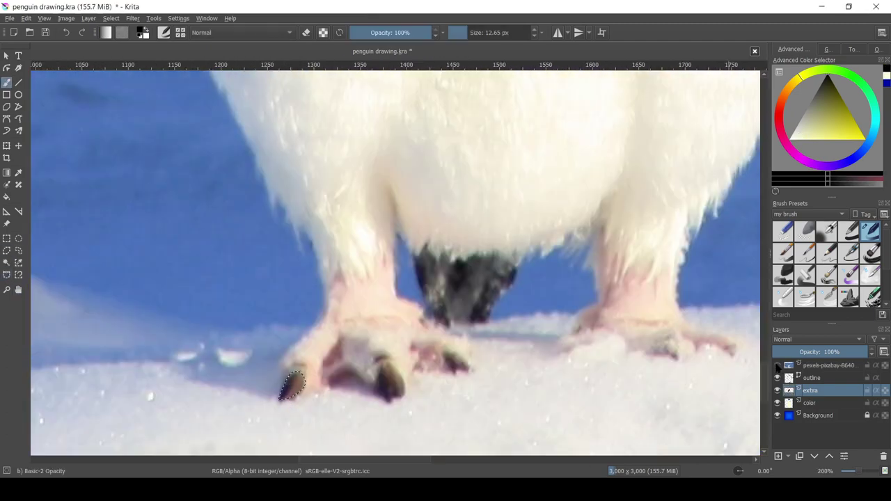
click(776, 364)
key(ctrl+z)
click(6, 274)
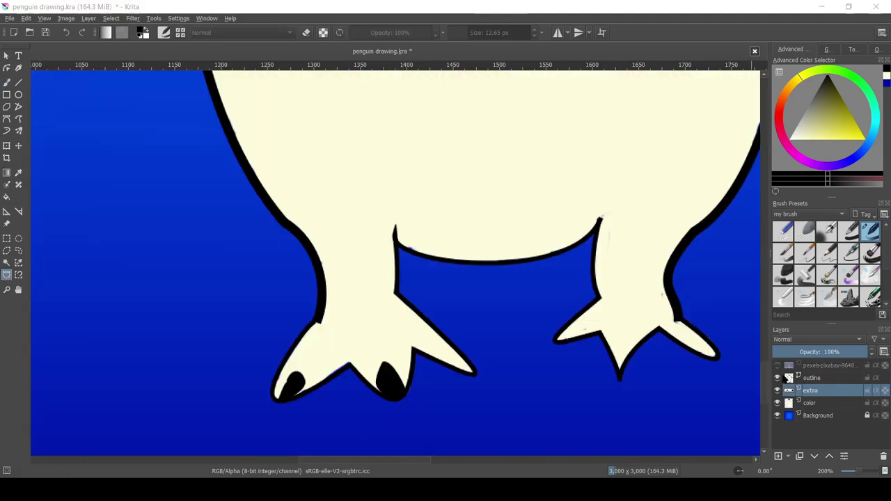
drag(446, 350, 470, 367)
Reshape the outline path nodes around the left and middle claws of the left foot
click(6, 68)
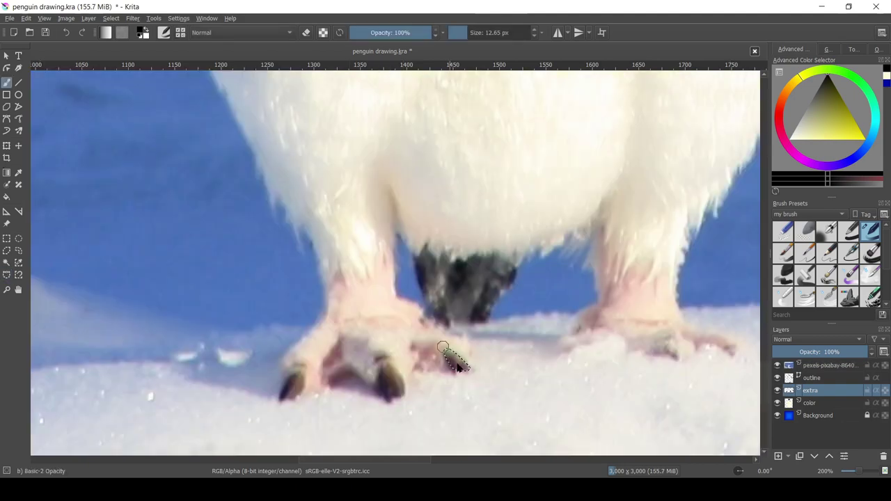
click(777, 365)
click(724, 345)
click(314, 387)
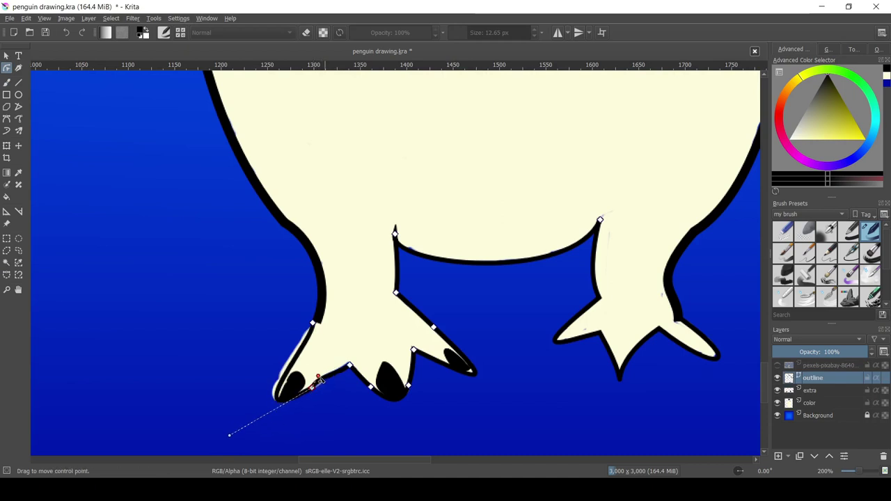
drag(318, 380, 312, 387)
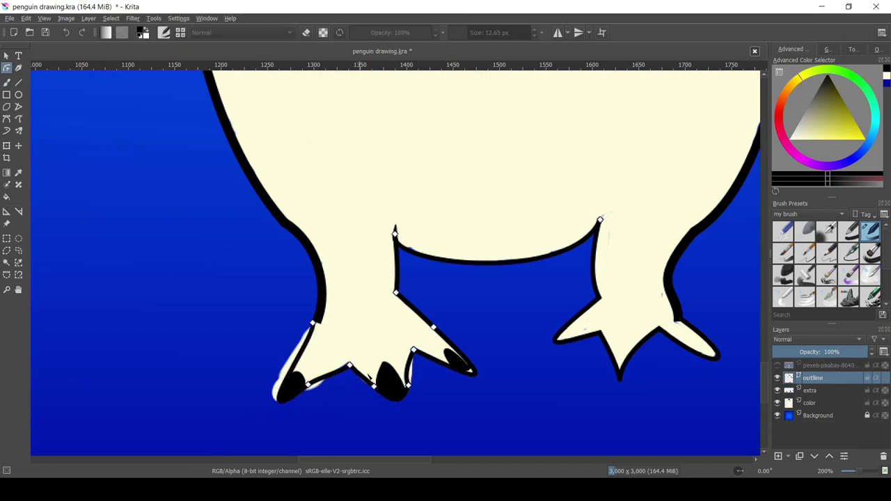
drag(372, 382, 410, 391)
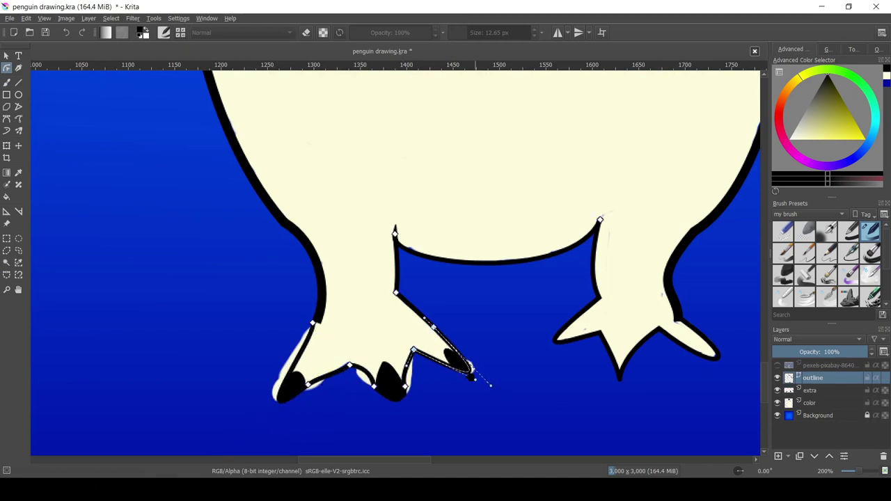
Select all the outline shapes and undo the last two outline edits
key(b)
key(Page_Down)
key(Page_Down)
key(plus)
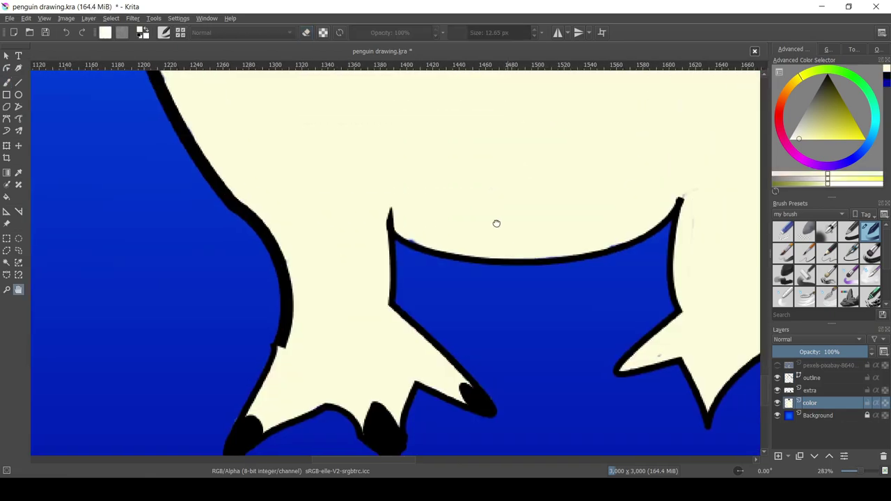
key(Page_Up)
click(6, 55)
key(ctrl+a)
key(ctrl+z)
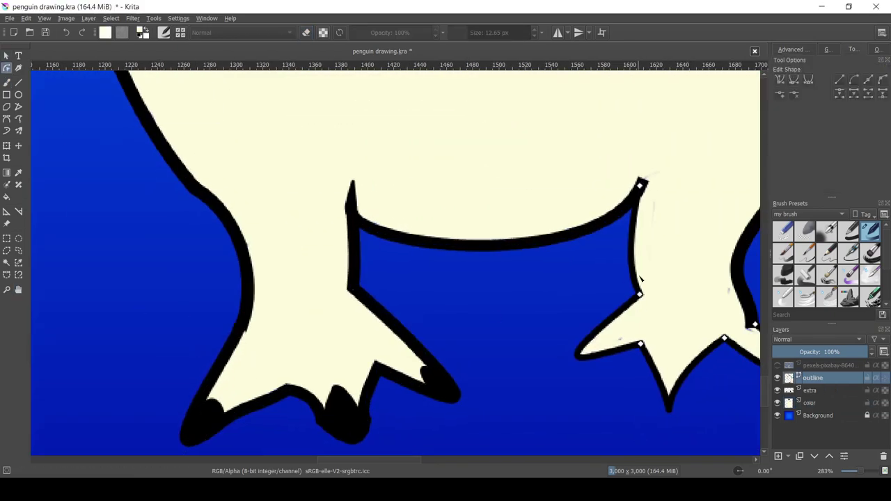
key(ctrl+z)
key(ctrl+z)
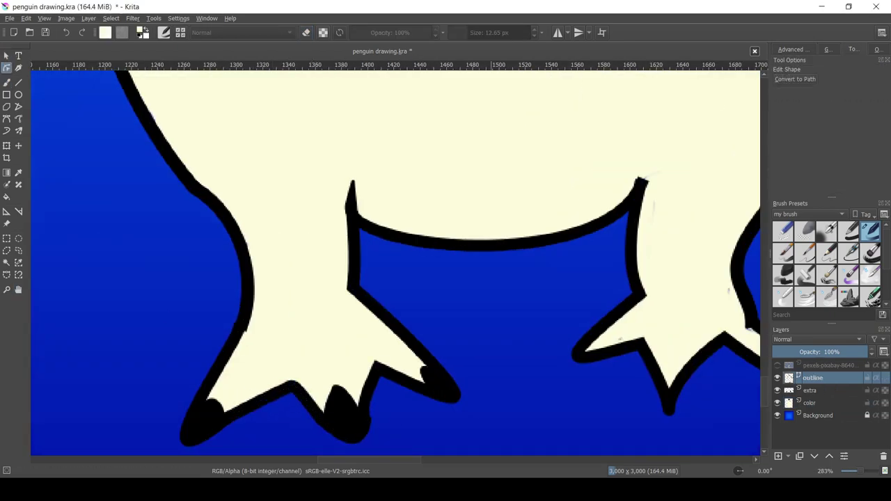
Start a curved claw selection, cancel it, and make the extra layer active again
scroll(389, 265, right, 5)
click(6, 274)
click(311, 307)
key(b)
key(Page_Down)
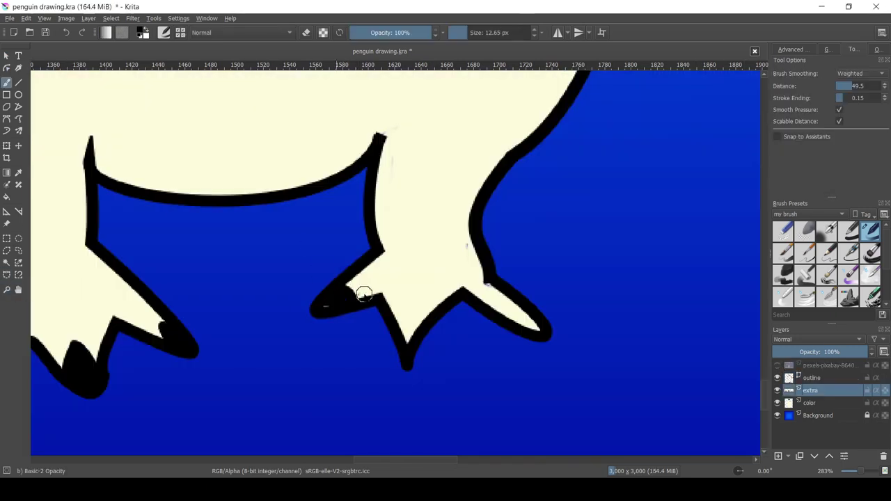
key(minus)
key(Page_Up)
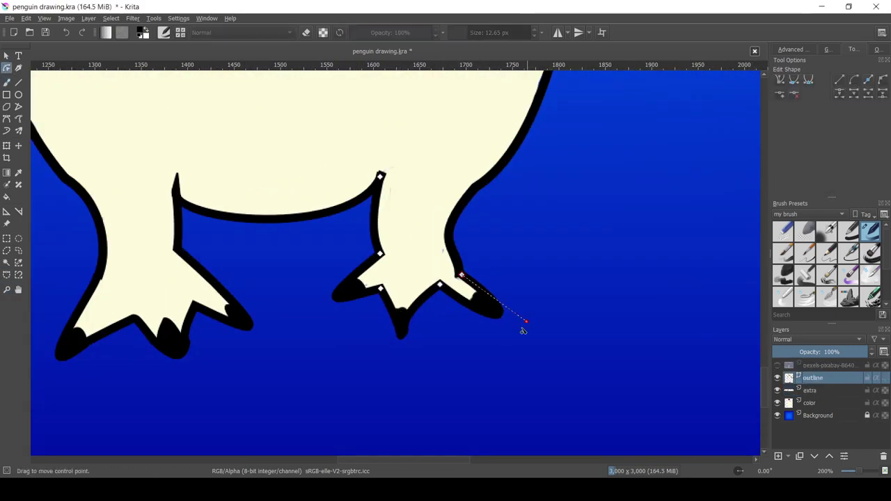
key(b)
key(Page_Down)
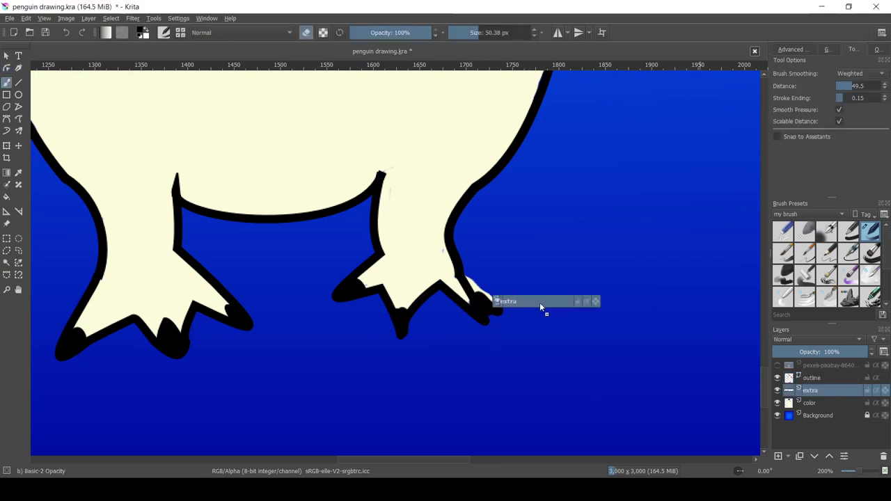
key(Page_Down)
key(Page_Up)
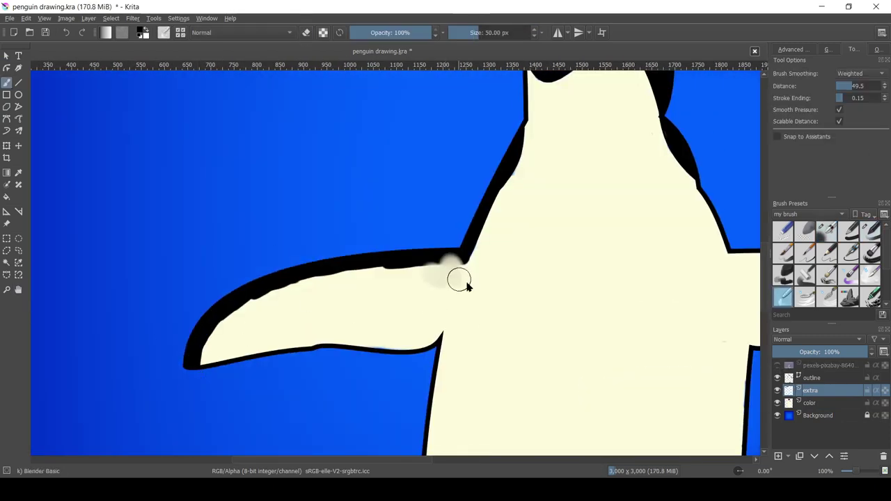
Darken the left wing's top edge and blend the grey shading lighter toward the tip
drag(461, 277, 382, 263)
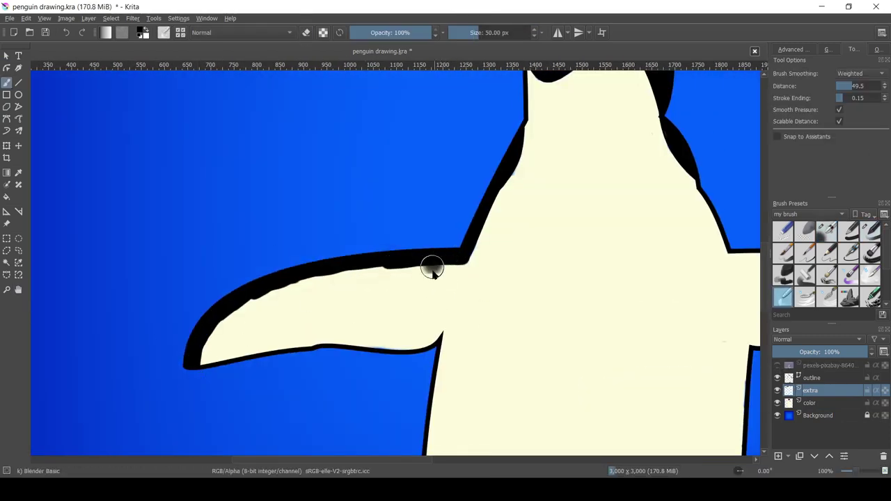
mouse_move(194, 361)
mouse_down()
mouse_move(272, 282)
mouse_move(397, 263)
mouse_up()
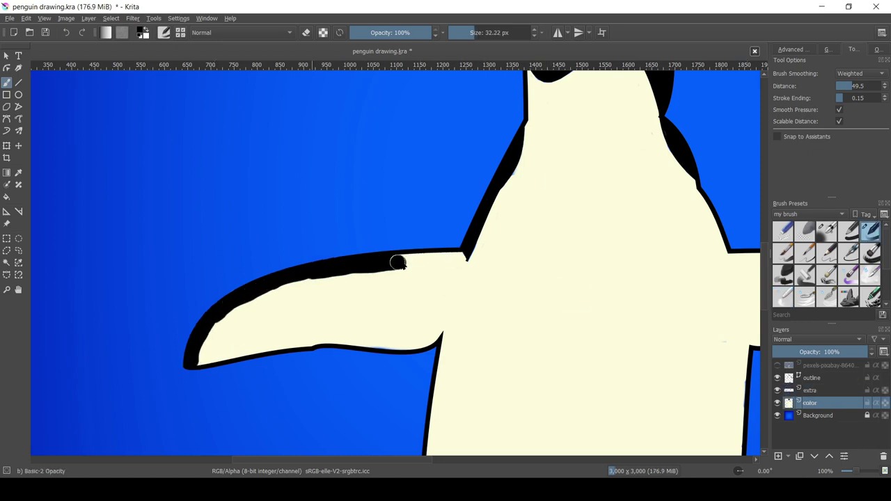
key(slash)
mouse_move(462, 266)
mouse_down()
mouse_move(288, 284)
mouse_move(222, 323)
mouse_move(255, 307)
mouse_move(338, 299)
mouse_move(263, 308)
mouse_move(251, 341)
mouse_move(258, 350)
mouse_move(262, 305)
mouse_up()
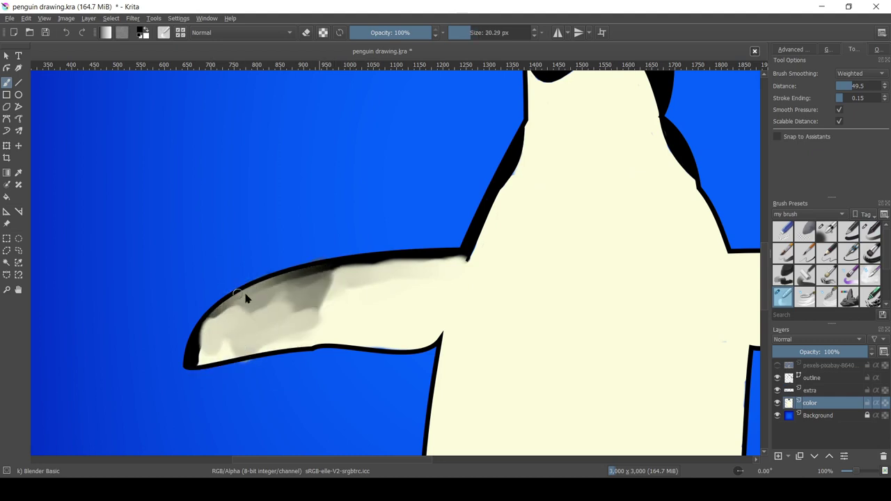
drag(490, 33, 512, 33)
drag(334, 292, 244, 338)
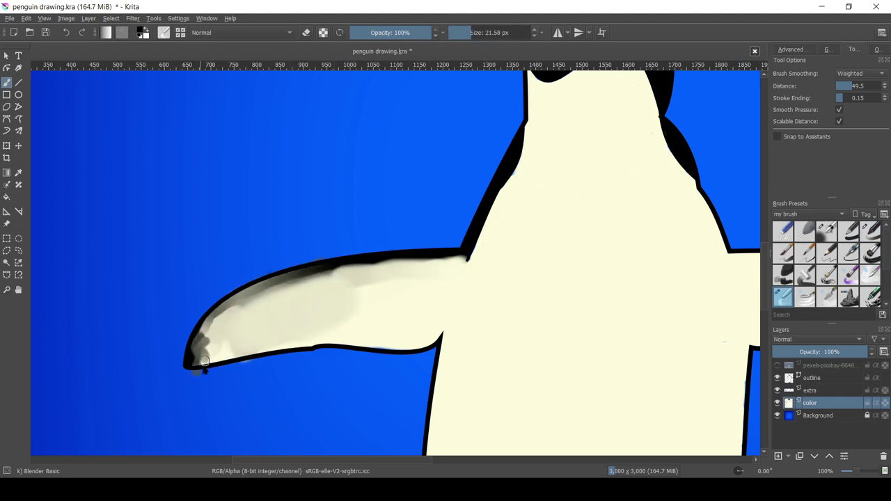
drag(202, 359, 207, 348)
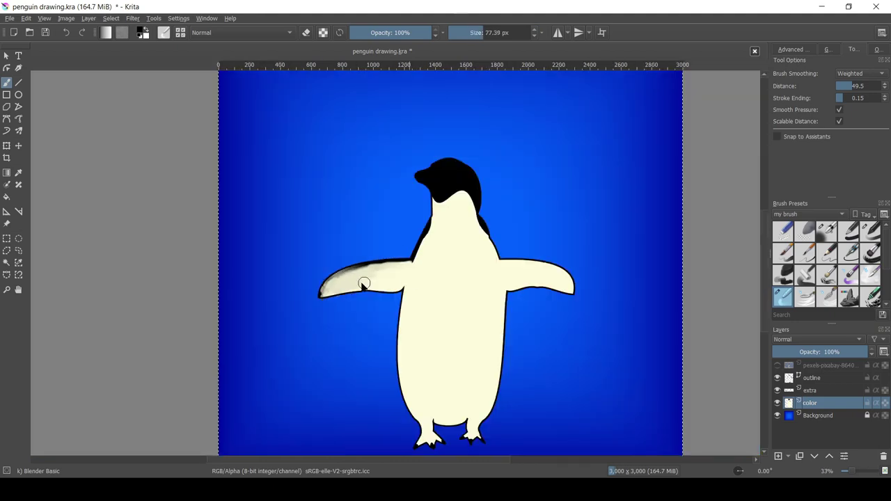
Paint and blend dark shading along the right wing's top edge
key(b)
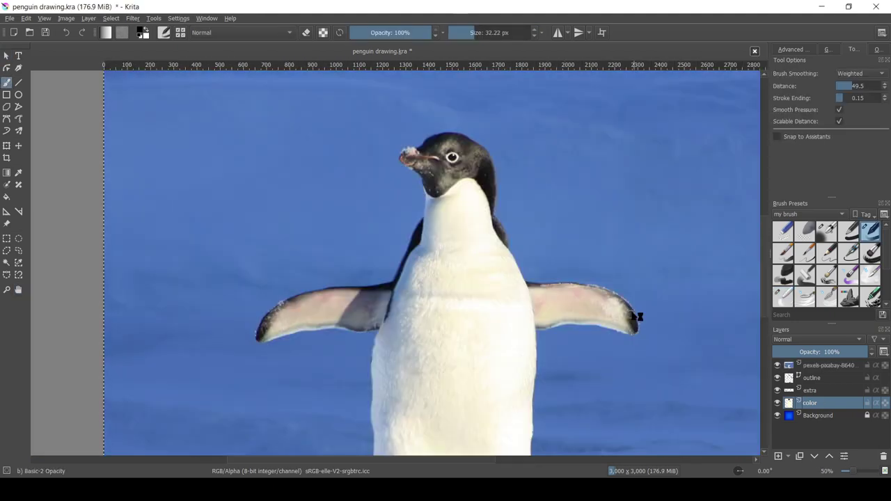
key(1)
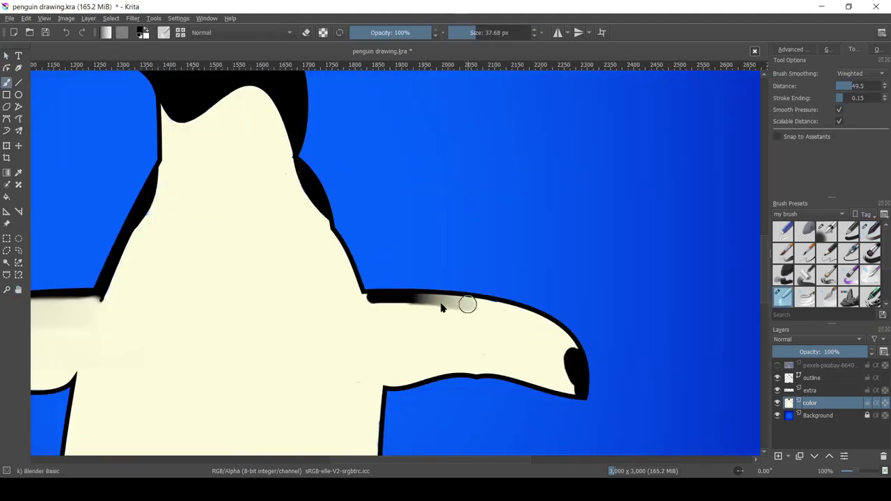
mouse_move(465, 302)
mouse_down()
mouse_move(408, 298)
mouse_move(550, 330)
mouse_up()
mouse_move(485, 317)
mouse_down()
mouse_move(573, 372)
mouse_move(574, 395)
mouse_up()
Soften the left wing's top-edge shading further, then blend the right wing's shading lighter
key(2)
key(1)
key(e)
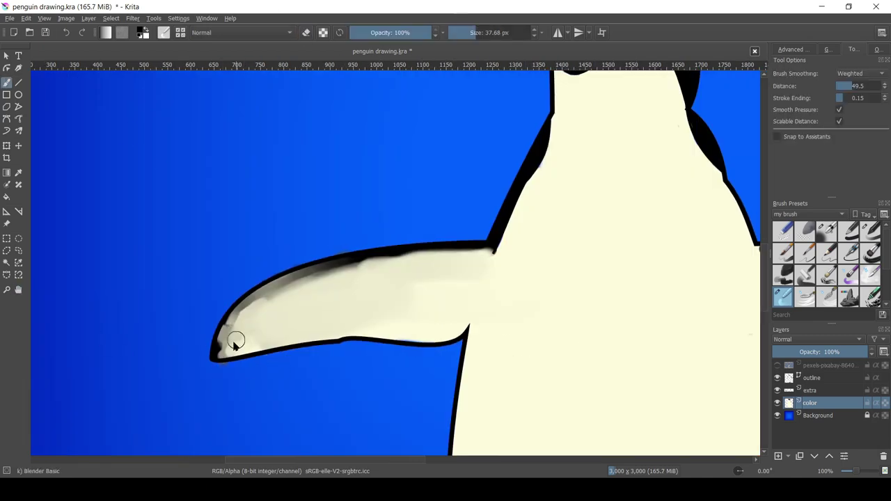
drag(243, 311, 484, 249)
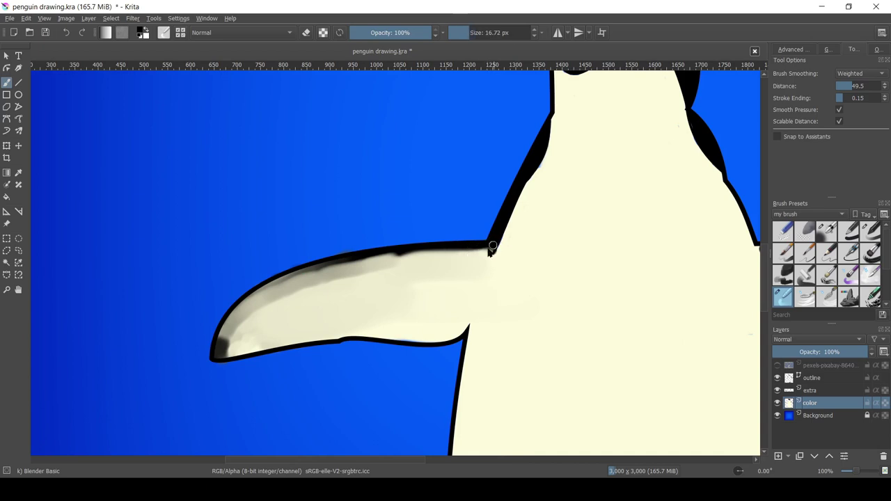
drag(279, 307, 446, 256)
scroll(561, 346, up, 1)
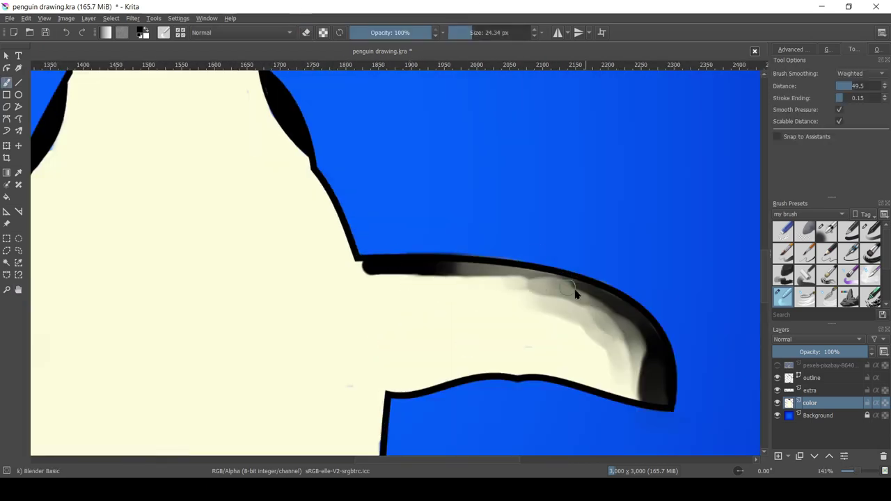
mouse_move(624, 315)
mouse_down()
mouse_move(570, 294)
mouse_move(597, 334)
mouse_up()
Sample the beak's light orange colour, outline the beak and stretch its tip further left
key(2)
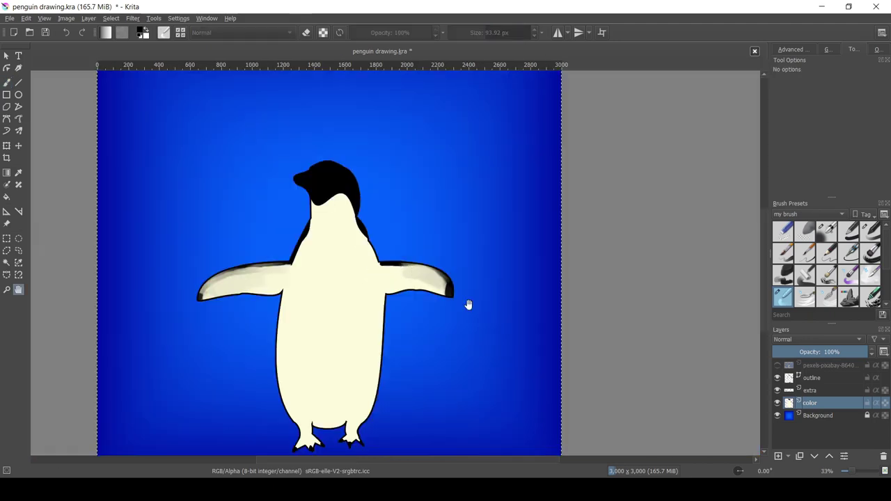
scroll(259, 291, up, 2)
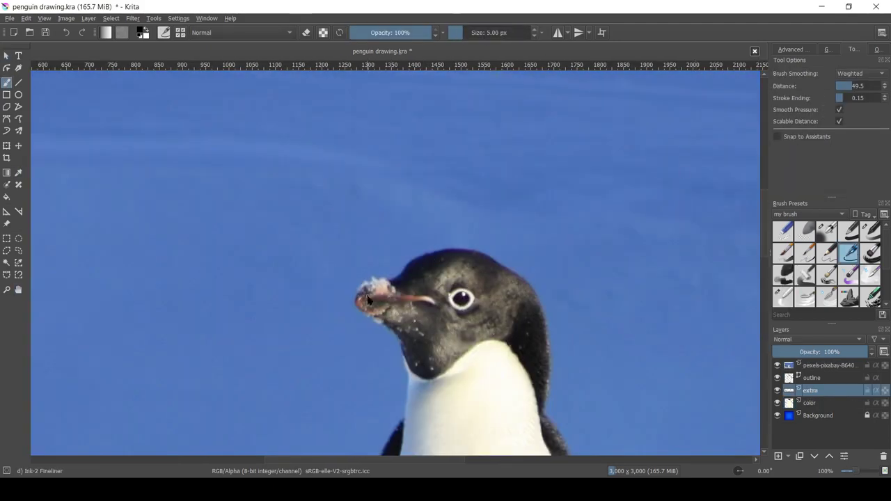
ctrl+click(368, 300)
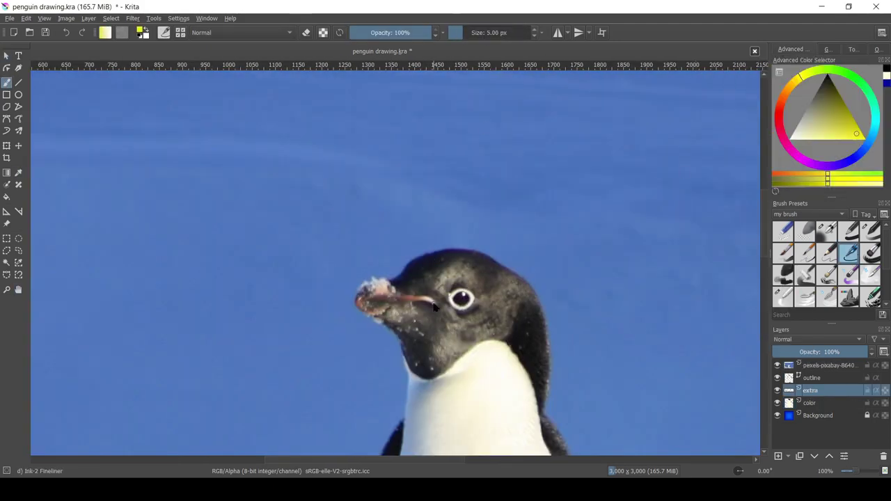
key(e)
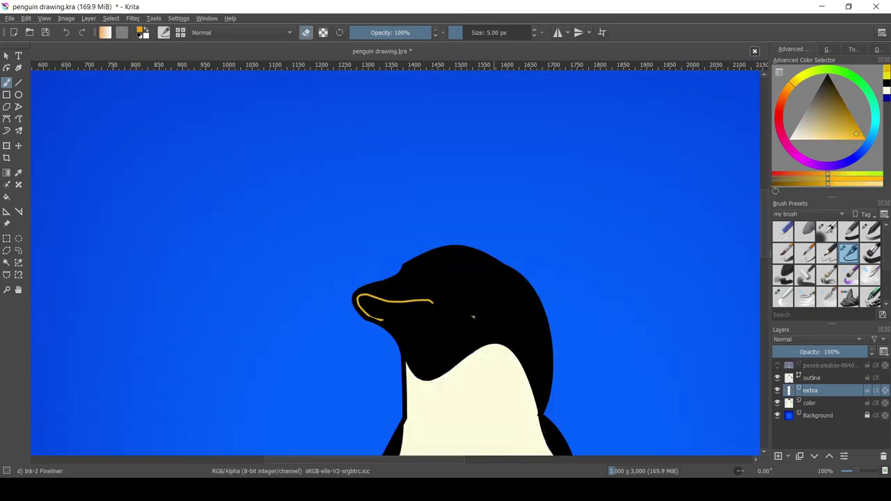
click(435, 304)
scroll(489, 353, up, 5)
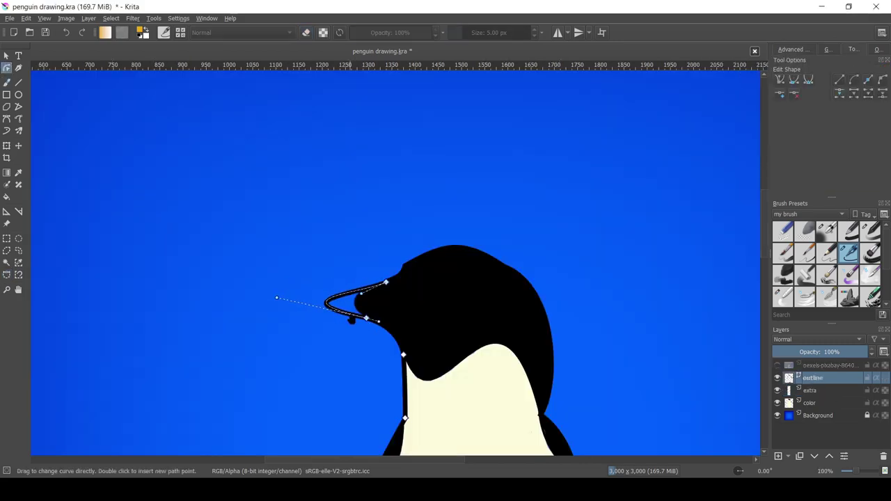
drag(352, 319, 278, 314)
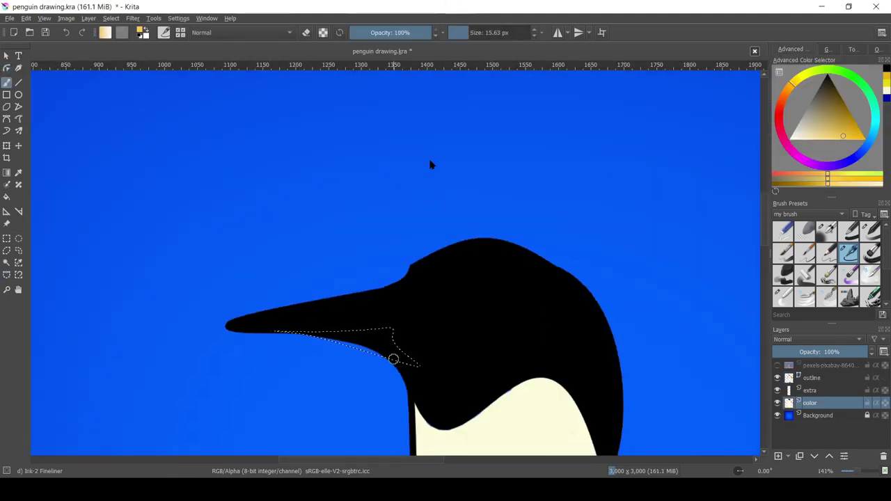
Pick black and paint over the yellow beak
click(7, 276)
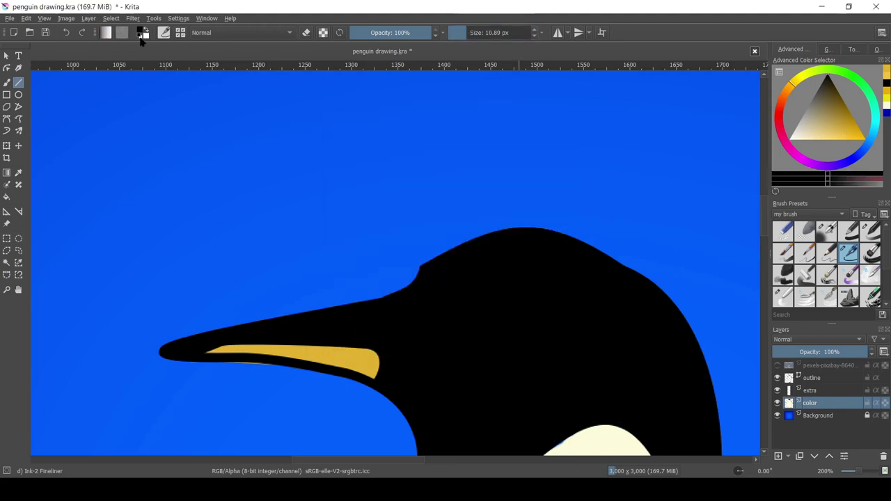
click(828, 82)
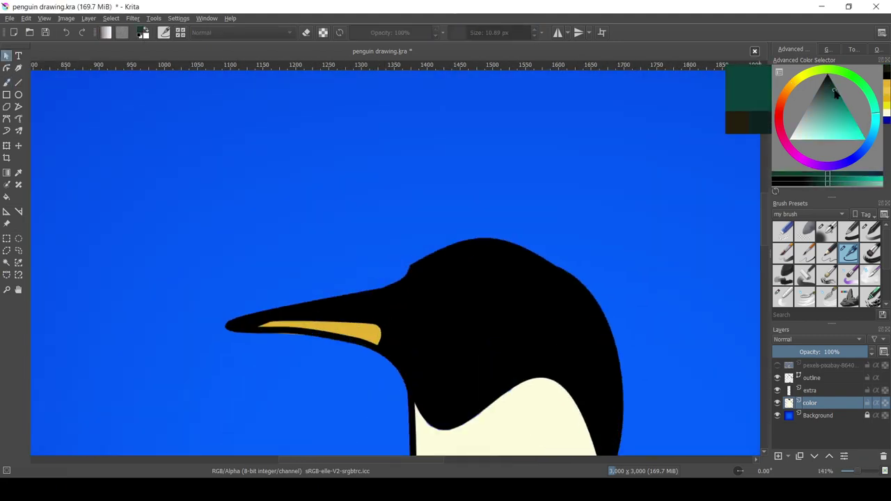
mouse_move(376, 324)
mouse_down()
mouse_move(318, 318)
mouse_move(359, 307)
mouse_up()
On the extra layer, outline the lower beak with a Bezier selection and fill it yellow
key(Page_Up)
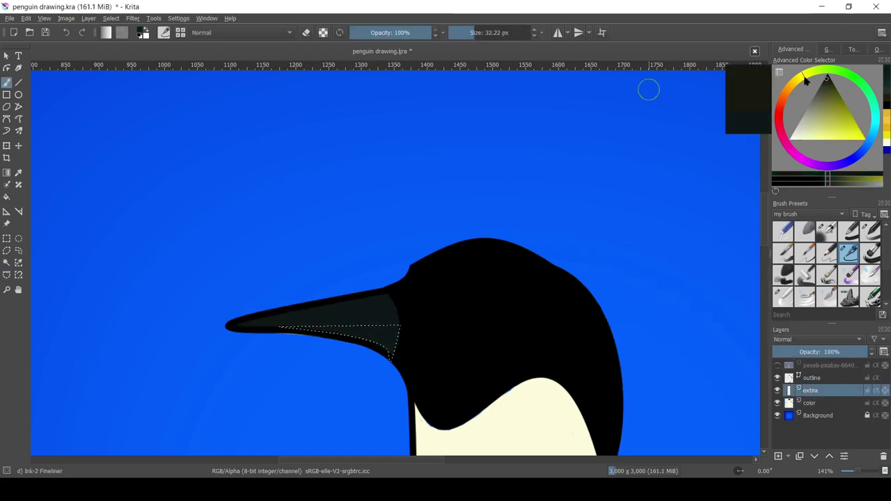
click(851, 125)
scroll(394, 293, up, 3)
click(176, 396)
click(407, 373)
key(Return)
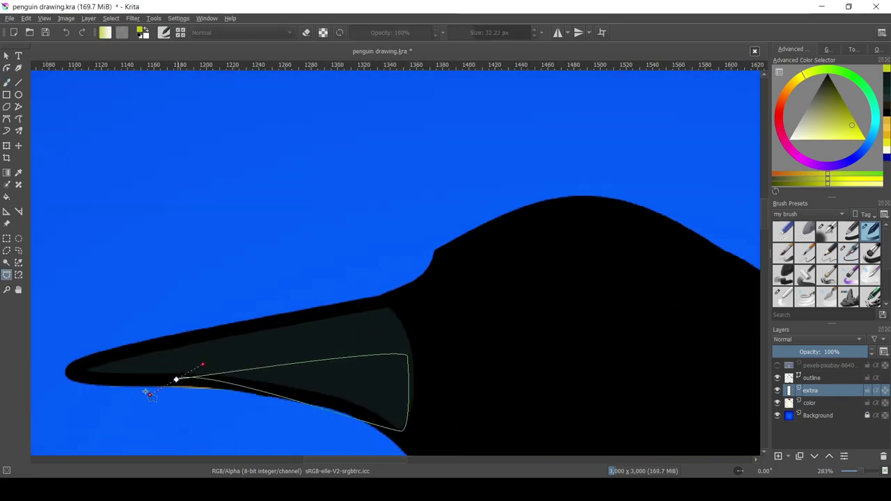
drag(314, 390, 390, 372)
scroll(304, 332, down, 3)
key(ctrl+z)
click(401, 322)
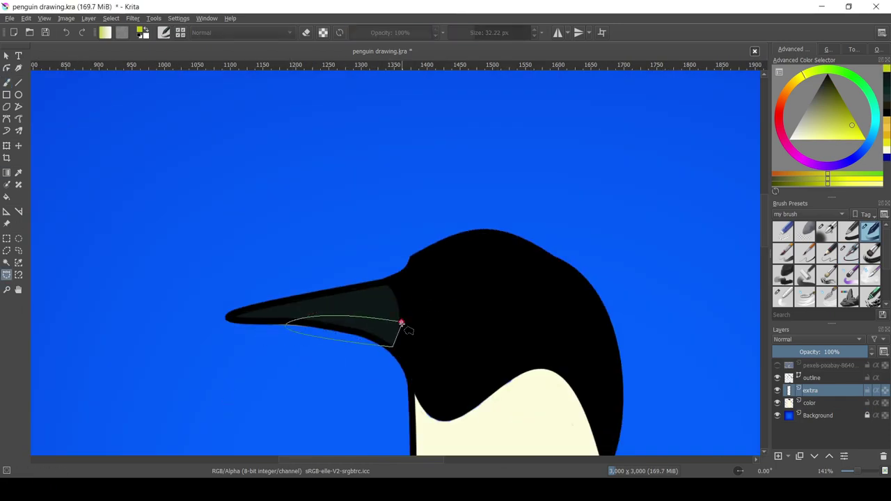
click(401, 323)
key(BackSpace)
Draw a dark grey line along the upper beak with the Ink-2 Fineliner brush
key(b)
scroll(383, 368, up, 3)
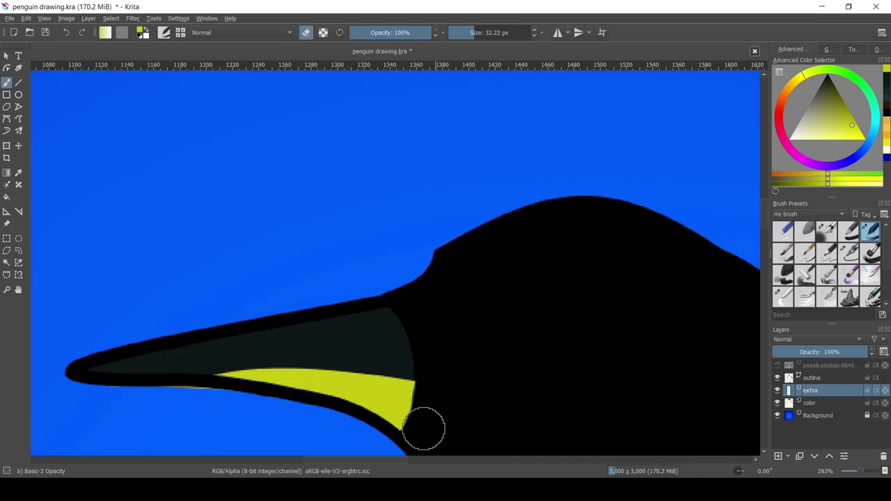
key(slash)
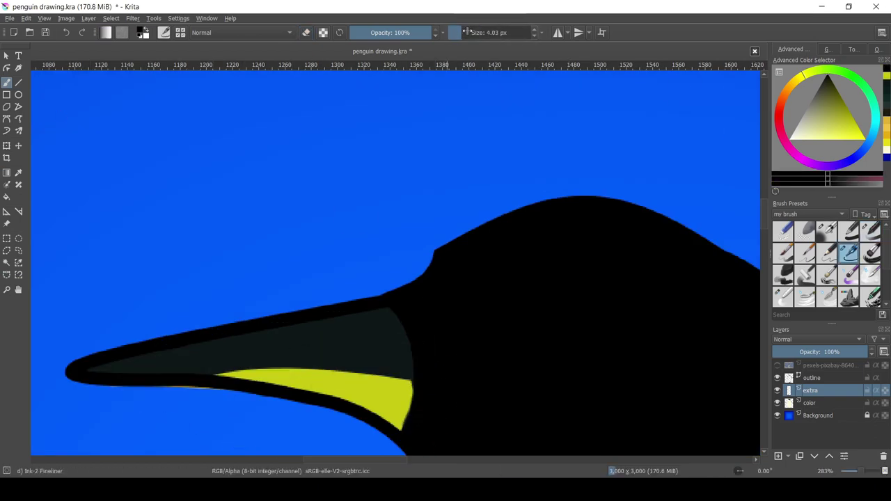
drag(91, 371, 258, 340)
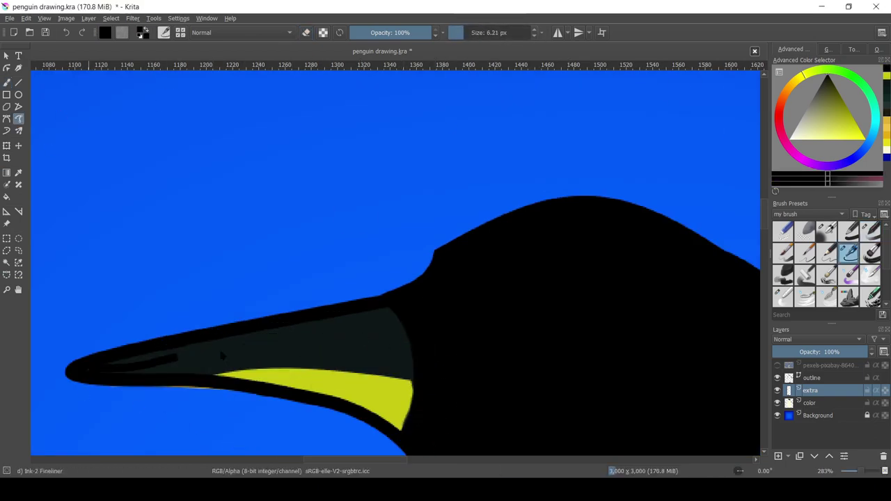
drag(98, 370, 406, 339)
key(ctrl+z)
scroll(378, 301, down, 5)
scroll(378, 300, up, 4)
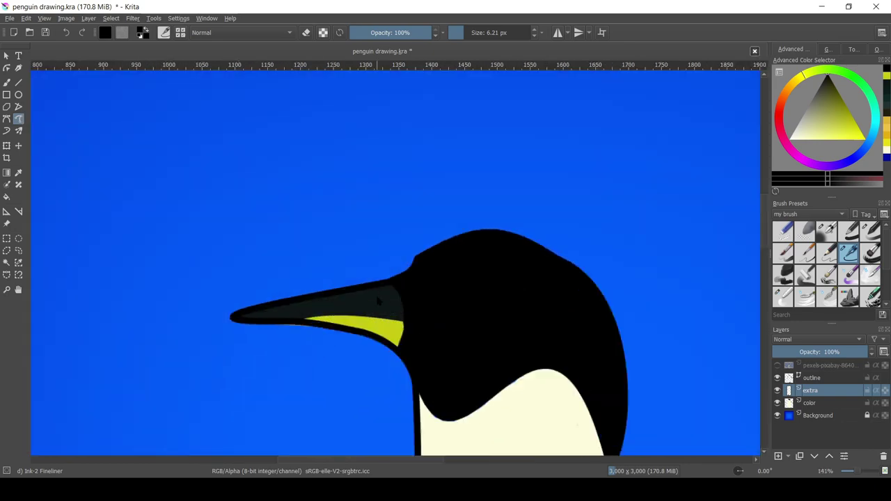
scroll(384, 272, up, 2)
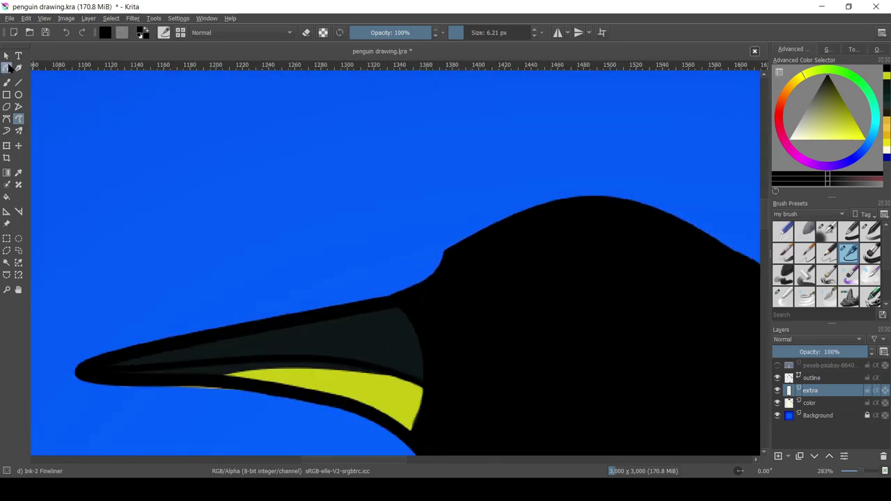
Sample the beak's yellow and switch to the Blender Basic brush
ctrl+click(388, 378)
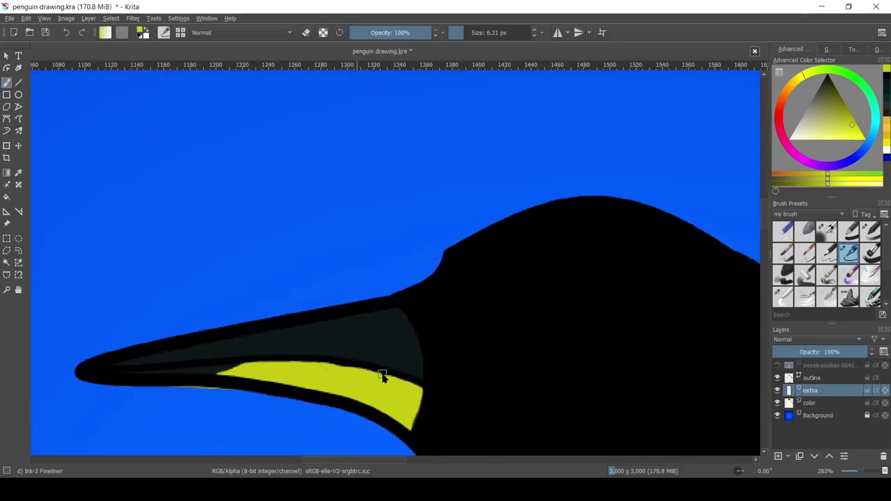
scroll(382, 376, down, 9)
scroll(371, 429, up, 10)
scroll(382, 383, down, 1)
click(782, 298)
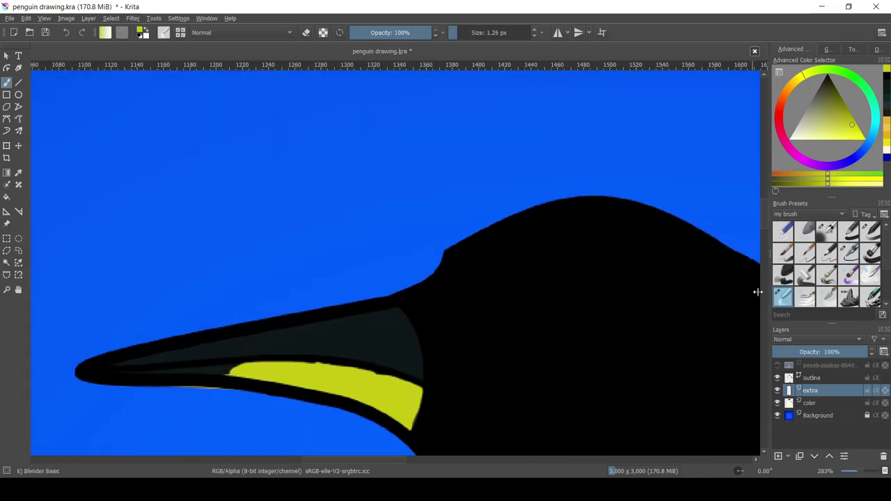
scroll(346, 373, down, 2)
scroll(343, 364, up, 1)
Airbrush grey shading down the body's left side and wings, and lower the highlight layer to 30% opacity
key(e)
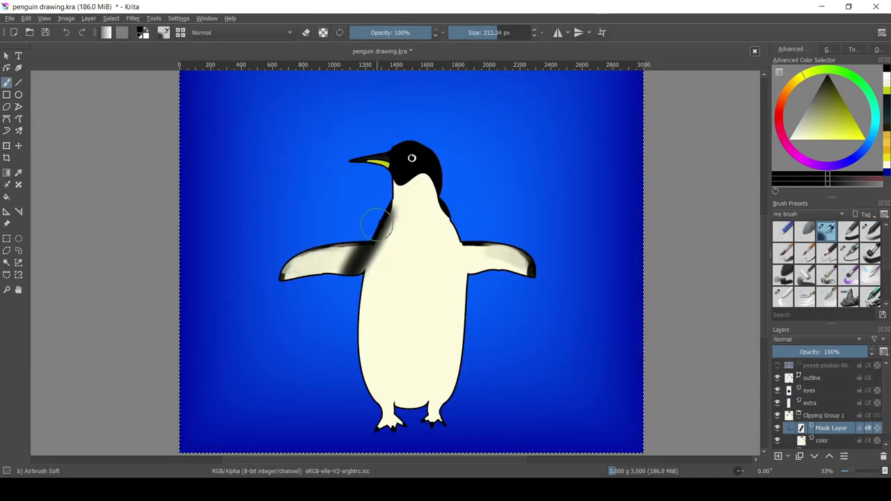
drag(377, 222, 352, 320)
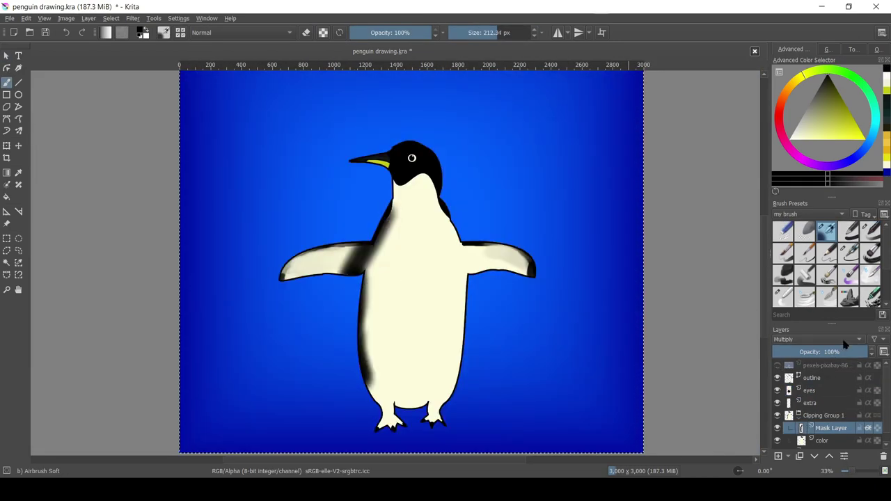
drag(388, 249, 390, 421)
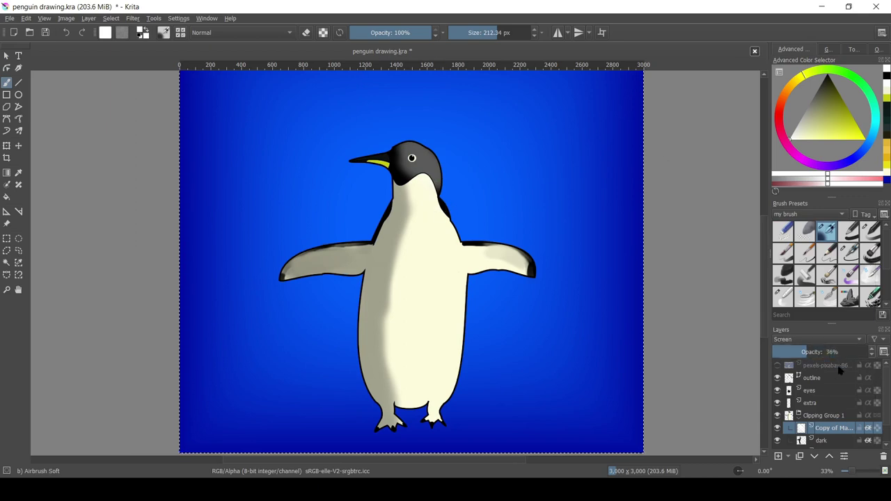
drag(840, 371, 492, 201)
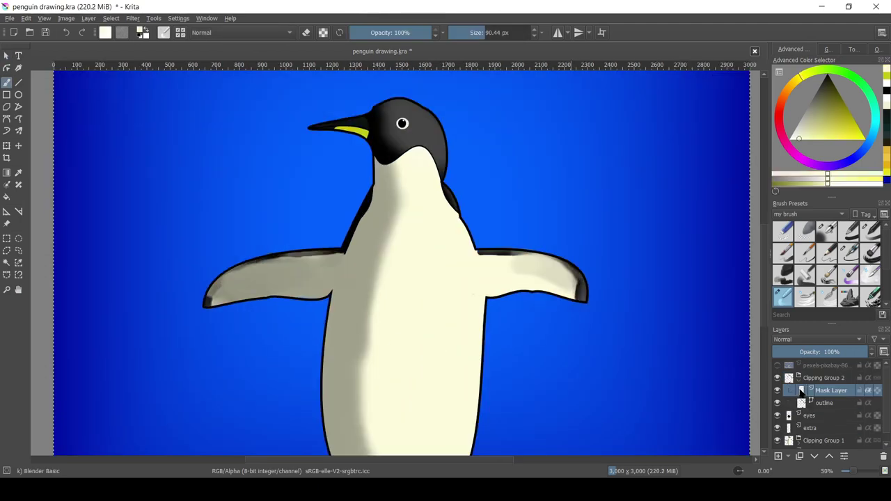
With the Basic-2 Opacity brush, paint cream over the grey patch at the neck
key(slash)
key(minus)
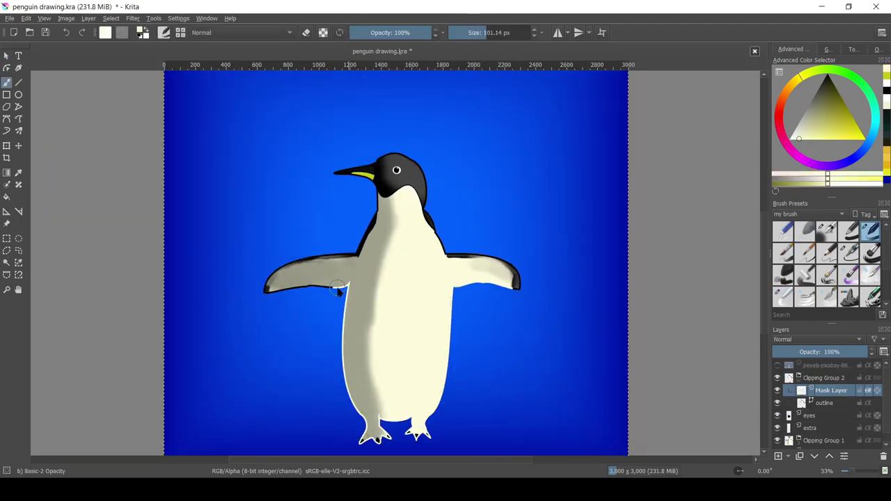
ctrl+scroll(416, 263, up, 2)
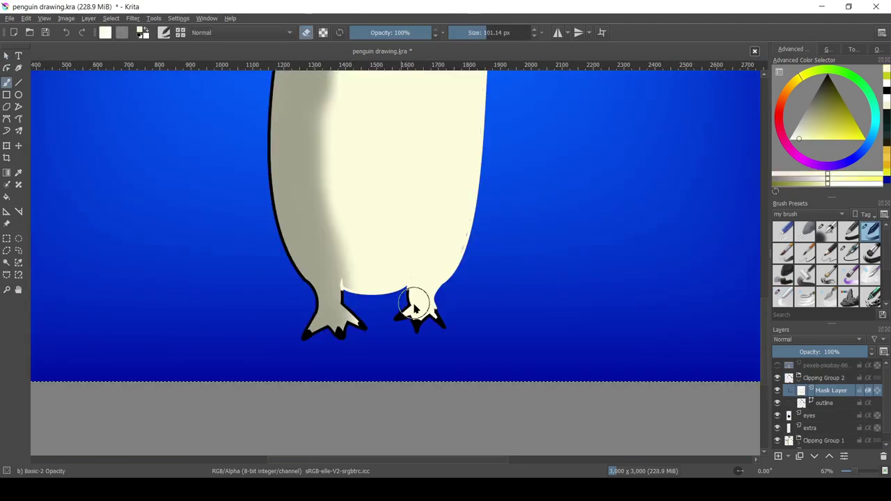
key(e)
key(minus)
key(minus)
key(minus)
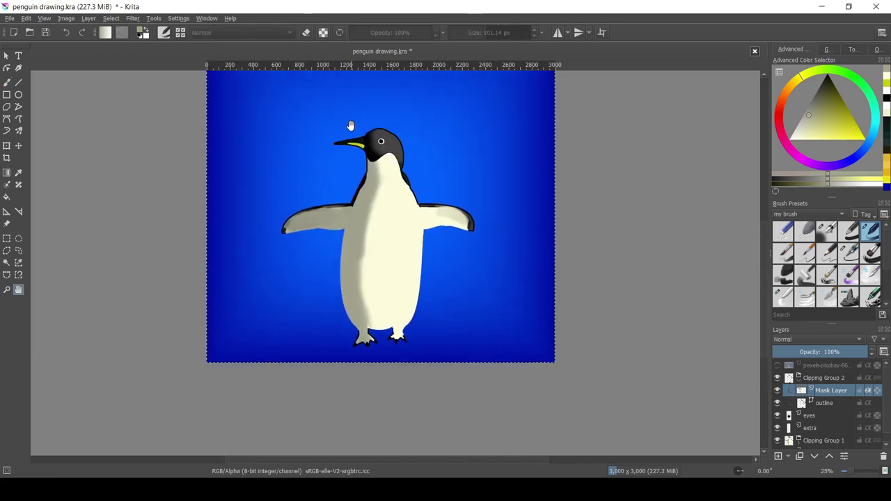
ctrl+scroll(373, 216, up, 3)
drag(428, 210, 456, 255)
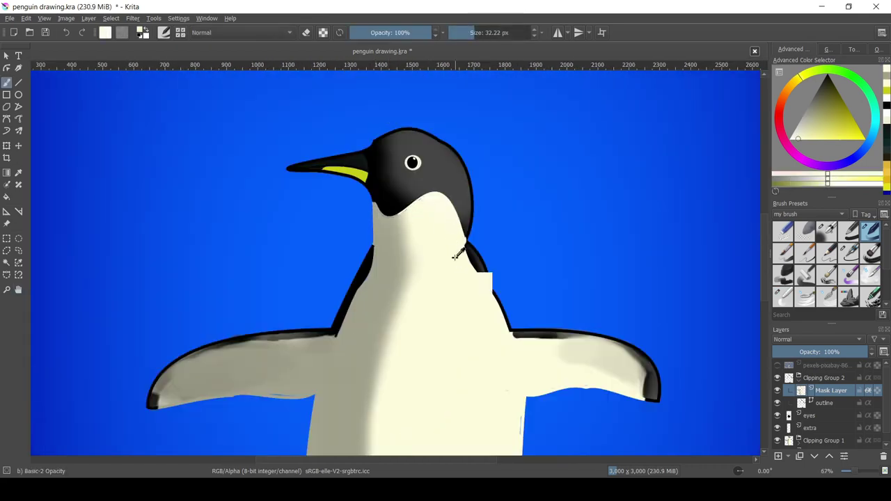
Paint the head's dark grey along the right neck and head edge
ctrl+click(457, 150)
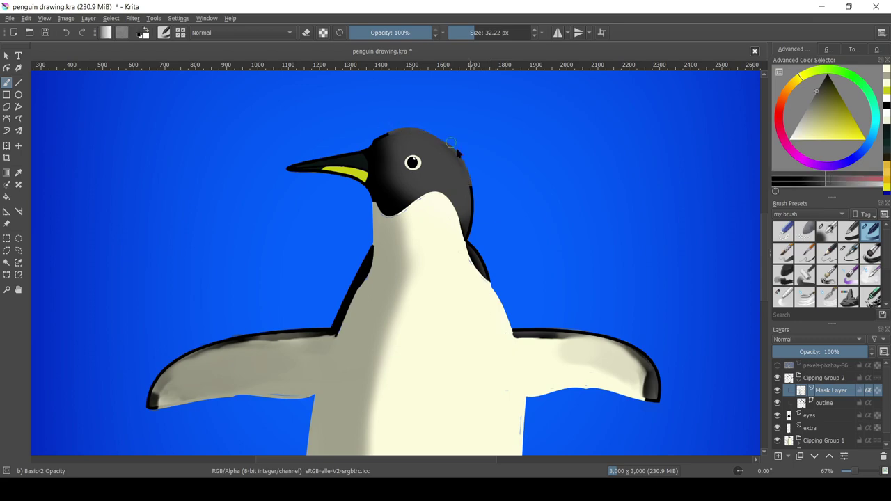
drag(468, 240, 482, 186)
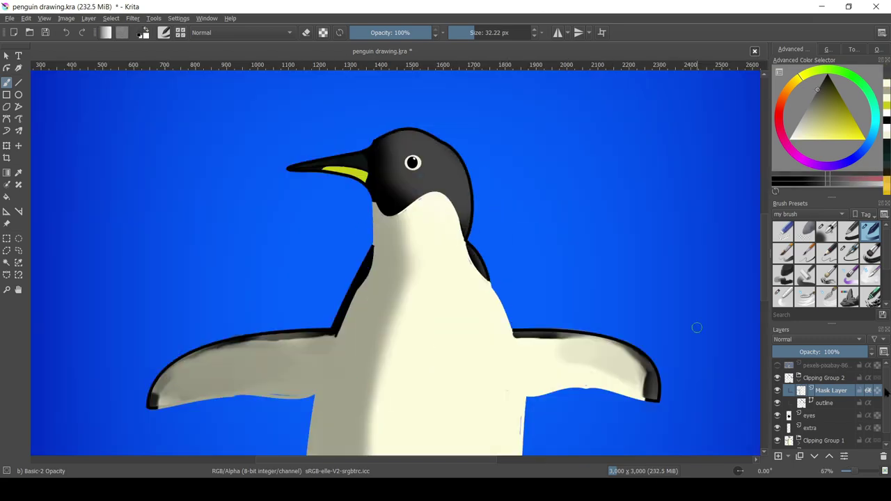
scroll(835, 411, down, 3)
click(825, 429)
key(plus)
key(plus)
key(plus)
key(minus)
key(minus)
key(minus)
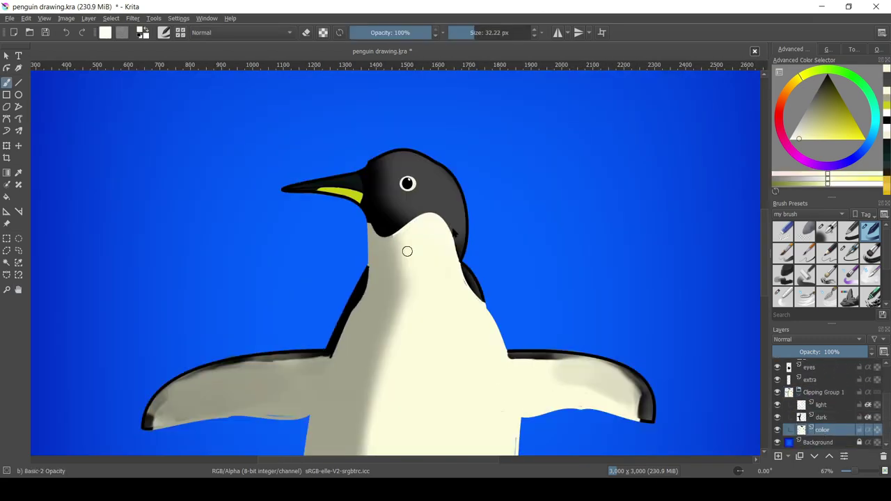
key(minus)
scroll(590, 400, down, 5)
Hide the outline along both legs by painting on the outline's Mask Layer
scroll(822, 403, up, 3)
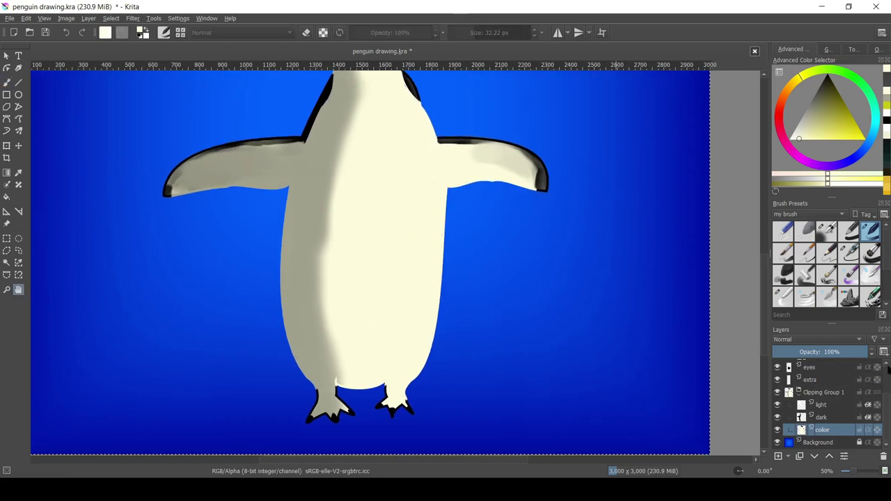
click(777, 364)
click(831, 390)
key(plus)
key(plus)
mouse_move(304, 322)
mouse_down()
mouse_move(387, 305)
mouse_move(361, 242)
mouse_up()
mouse_move(466, 252)
mouse_down()
mouse_move(461, 284)
mouse_move(508, 280)
mouse_up()
On the color layer, extend the beak's yellow stripe toward the tip
key(2)
scroll(383, 230, up, 5)
ctrl+click(407, 250)
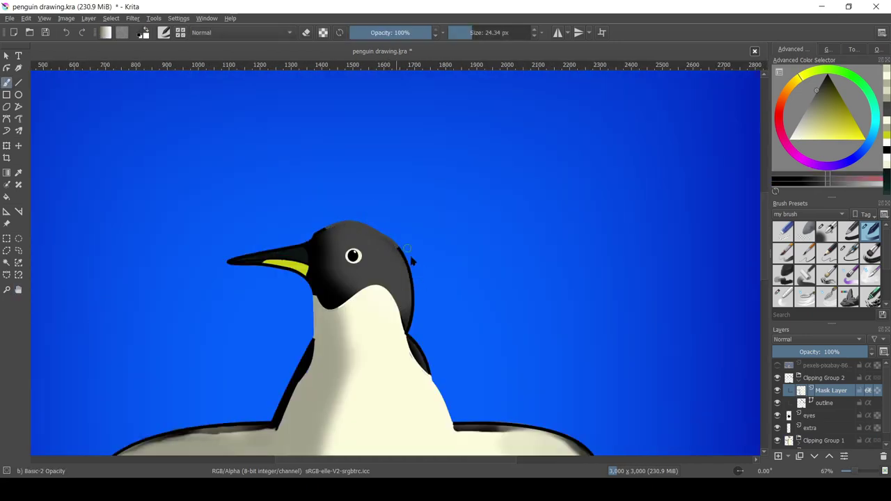
scroll(814, 445, down, 3)
click(821, 436)
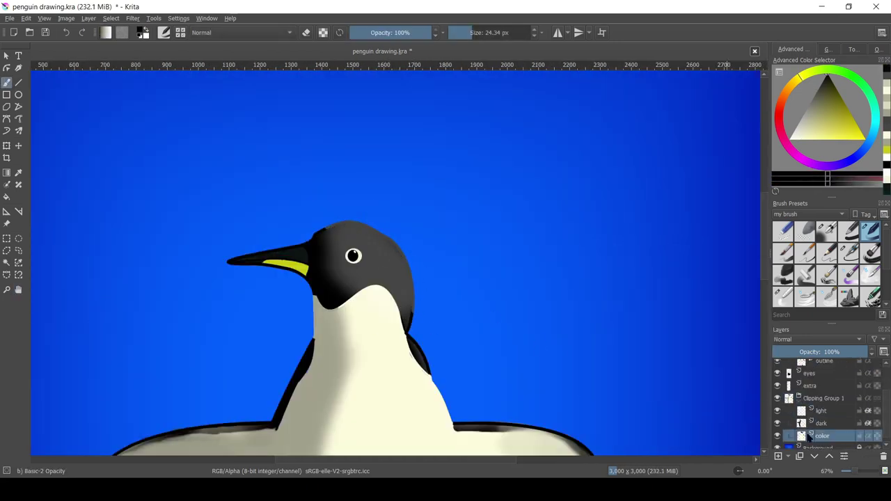
scroll(438, 173, up, 5)
key(2)
scroll(319, 224, up, 5)
key(ctrl+shift+g)
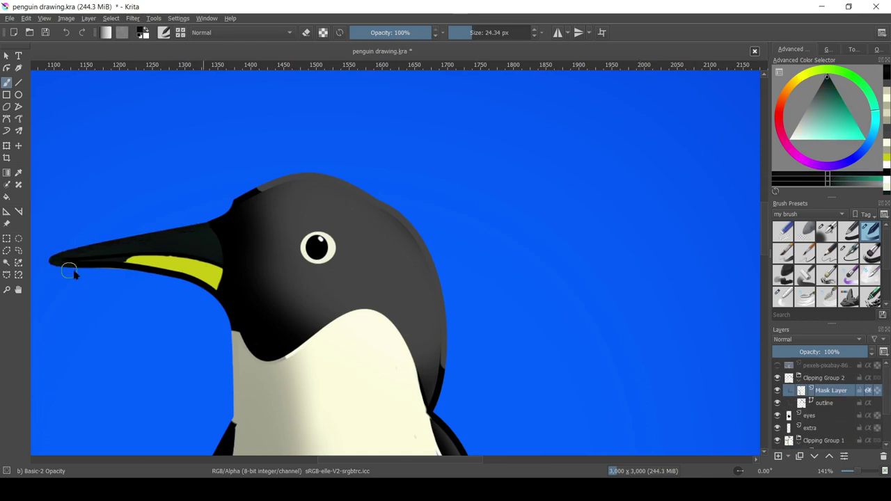
ctrl+click(159, 272)
drag(117, 268, 158, 275)
With a smaller brush, trim the yellow stripe's edge using the beak's dark grey
key(bracketleft)
key(bracketleft)
key(bracketleft)
scroll(127, 270, up, 2)
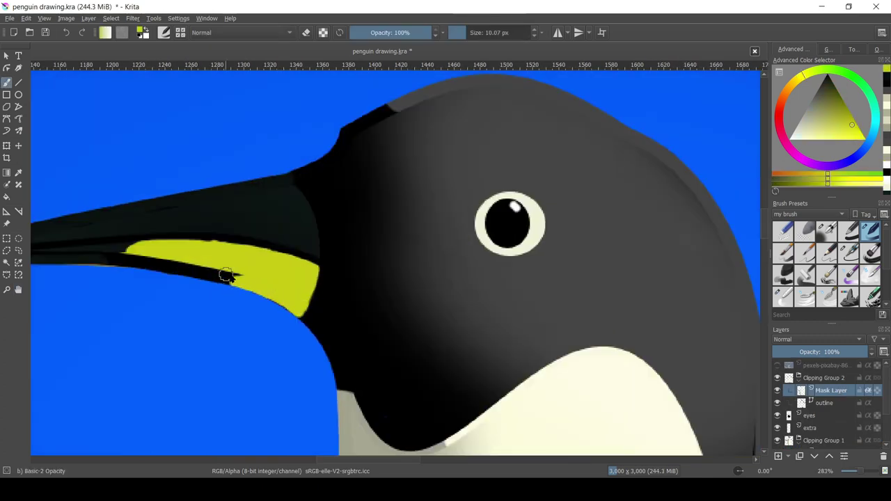
ctrl+click(116, 228)
drag(117, 227, 383, 207)
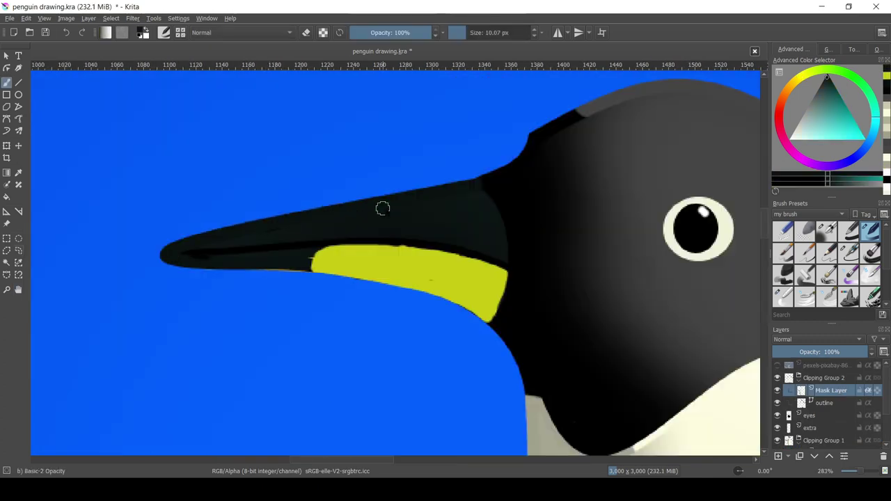
Enlarge the brush while inspecting the flippers
scroll(485, 266, down, 4)
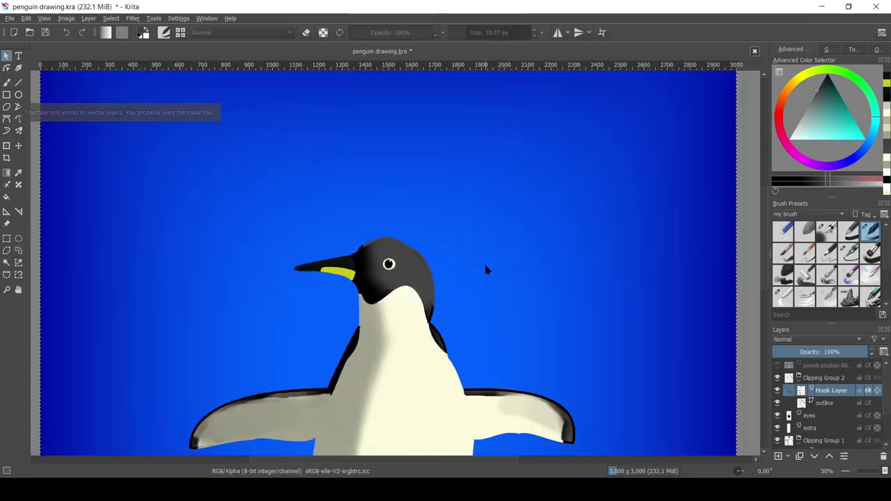
scroll(452, 306, up, 1)
scroll(400, 352, up, 1)
scroll(410, 309, down, 3)
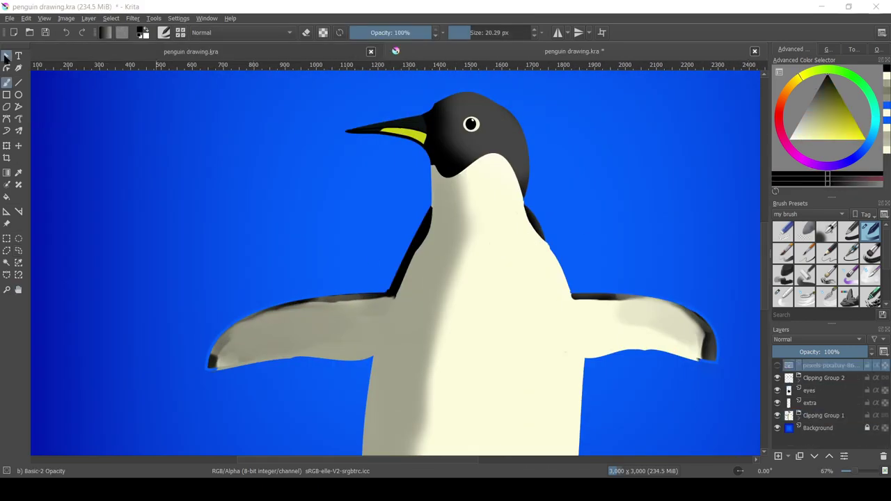
key(bracketright)
key(bracketright)
scroll(350, 297, up, 2)
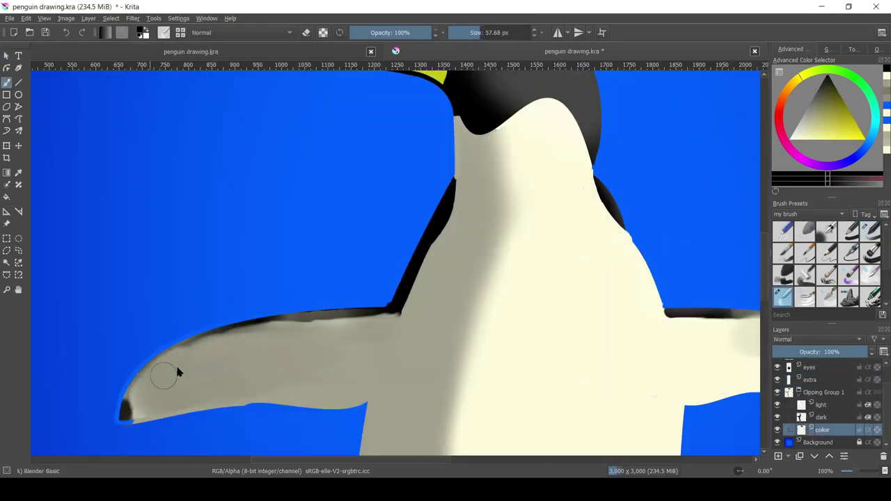
scroll(403, 326, down, 2)
scroll(565, 338, up, 1)
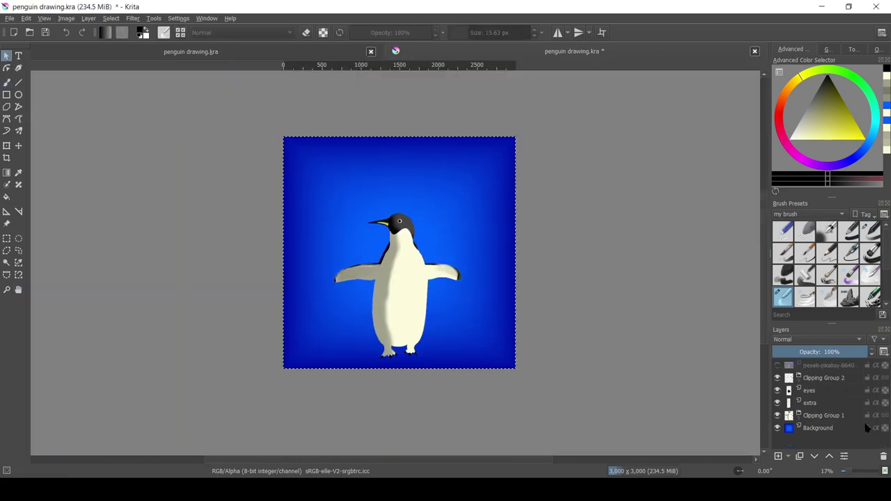
Smooth both flippers' shading with Blender Basic on Clipping Group 1's color layer
click(783, 275)
click(798, 415)
click(822, 429)
scroll(446, 288, up, 5)
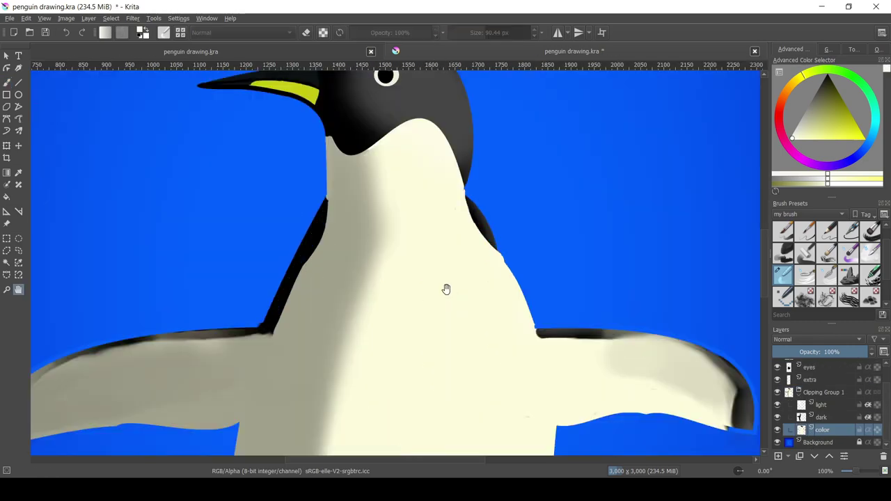
mouse_move(537, 299)
mouse_down()
mouse_move(545, 298)
mouse_move(508, 322)
mouse_move(464, 320)
mouse_up()
scroll(464, 320, down, 1)
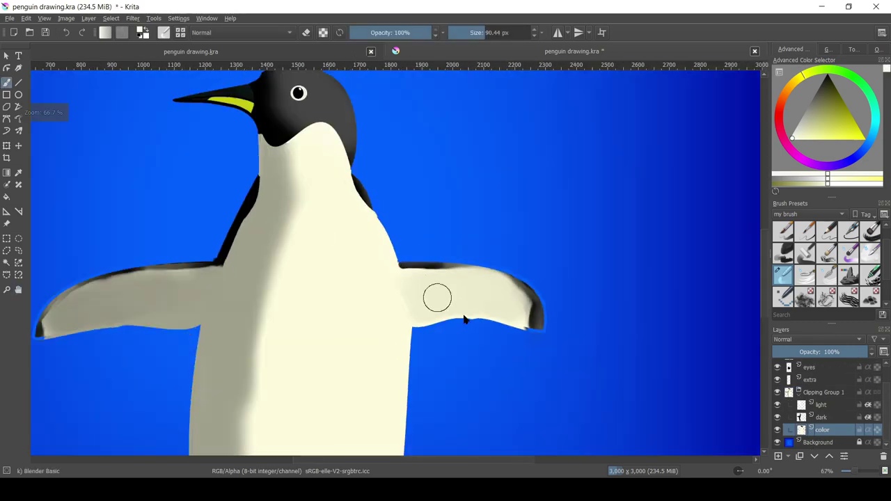
drag(476, 285, 446, 343)
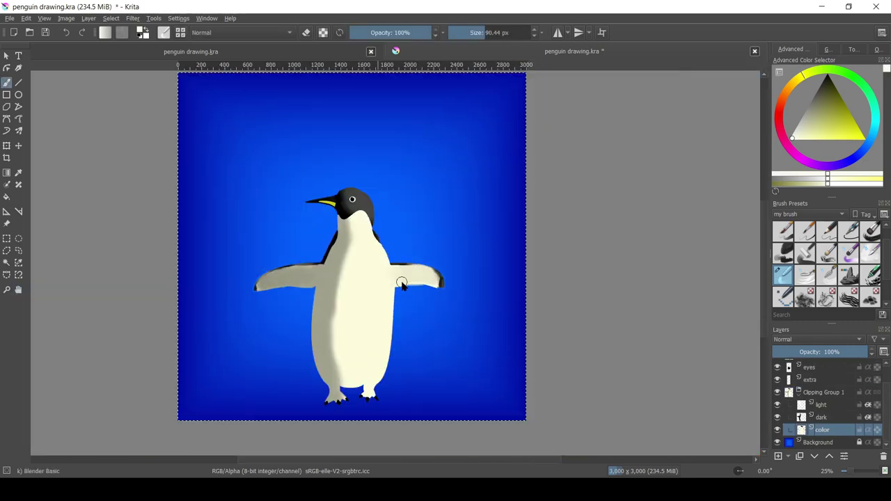
key(e)
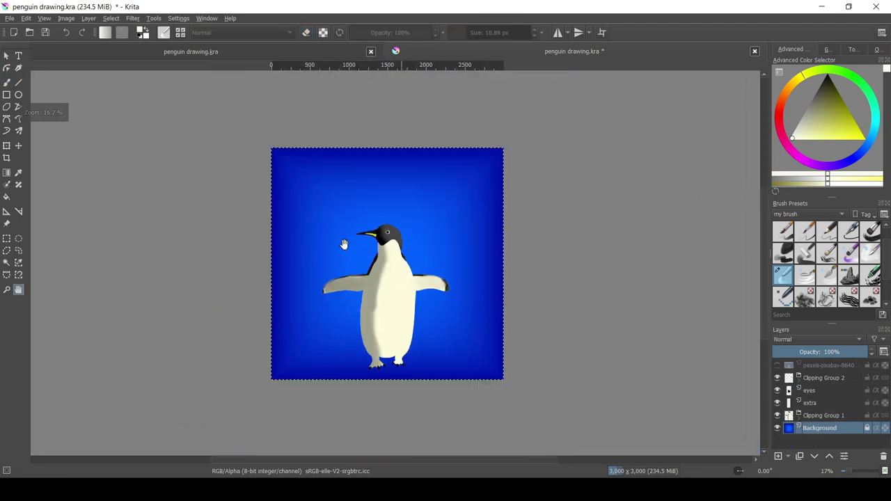
scroll(343, 243, up, 4)
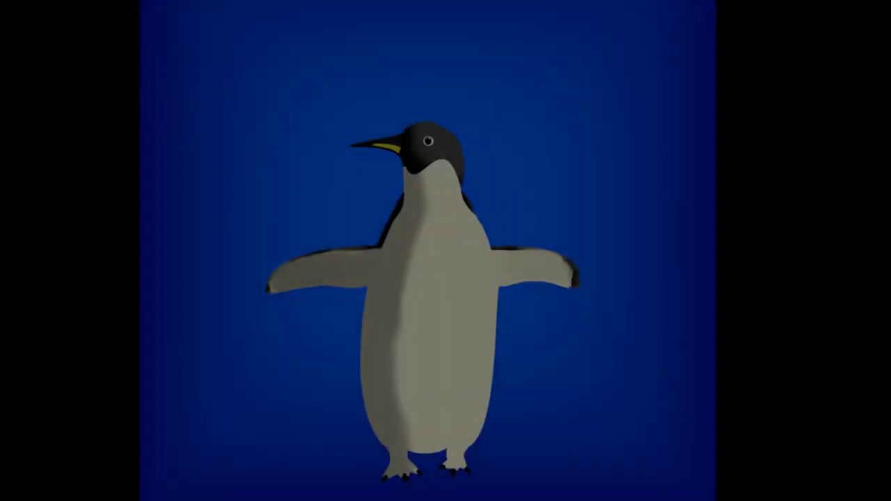